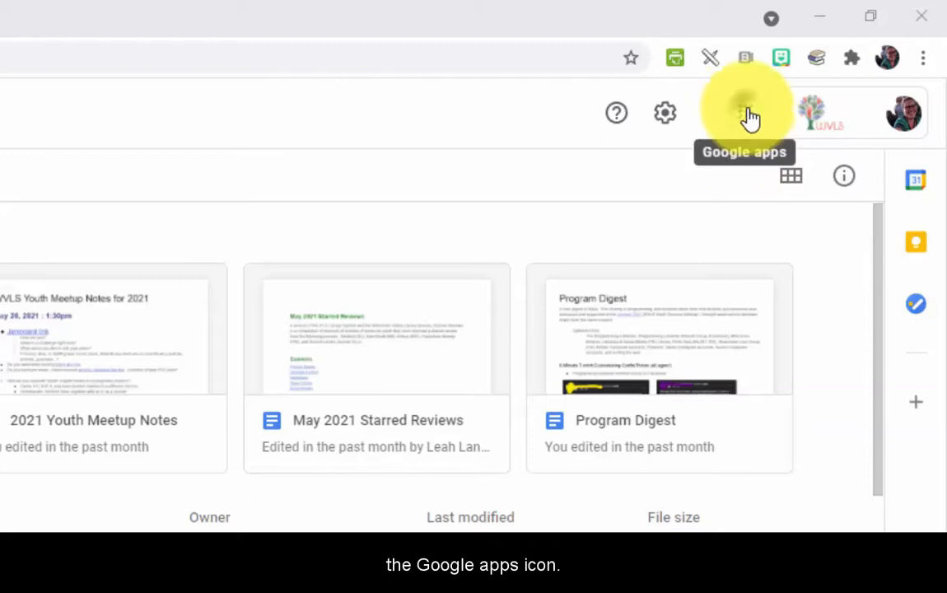
Open the nine-dot Google apps panel in Google Drive
{"action": "left_click", "coordinate": [745, 112]}
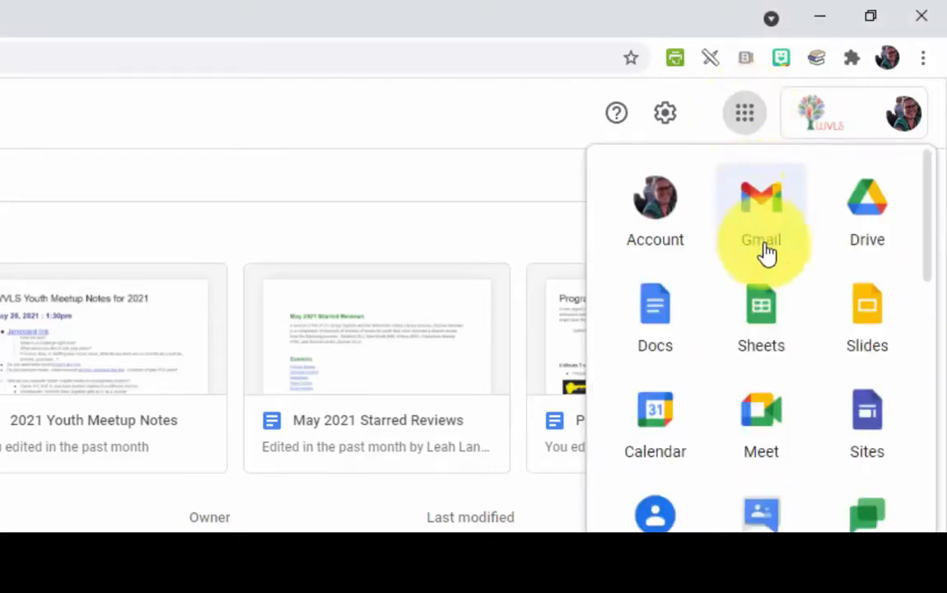
Scroll down the Google apps panel and launch Google Forms
{"action": "scroll", "coordinate": [816, 382], "scroll_direction": "down", "scroll_amount": 4}
{"action": "scroll", "coordinate": [816, 383], "scroll_direction": "down", "scroll_amount": 4}
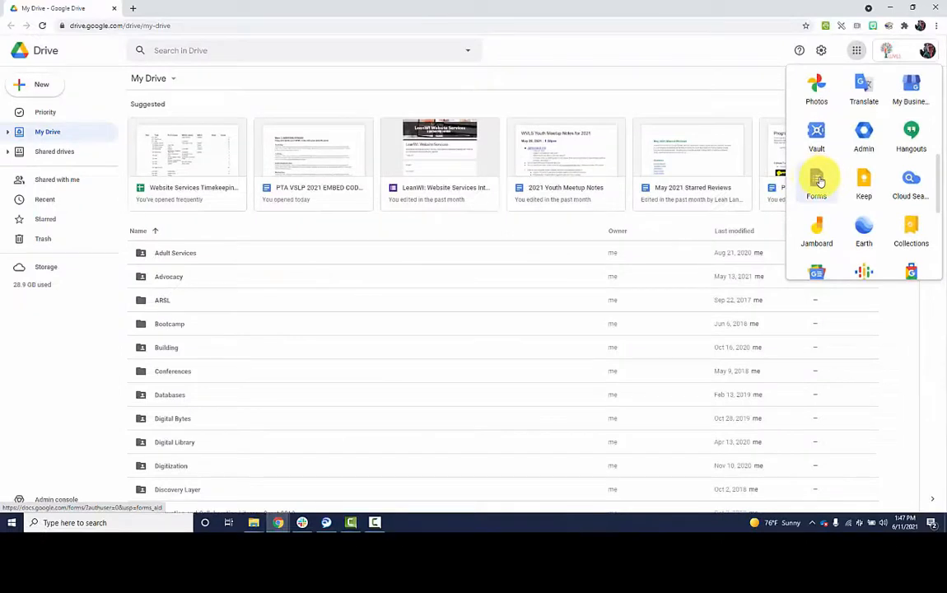
{"action": "left_click", "coordinate": [817, 181]}
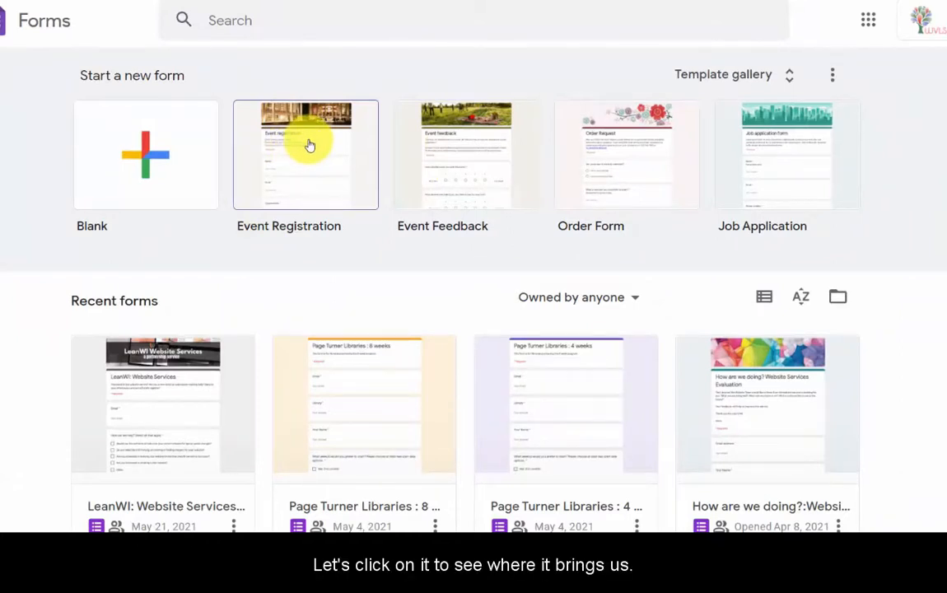
Create a form from the Event Registration template and review its questions
{"action": "left_click", "coordinate": [306, 143]}
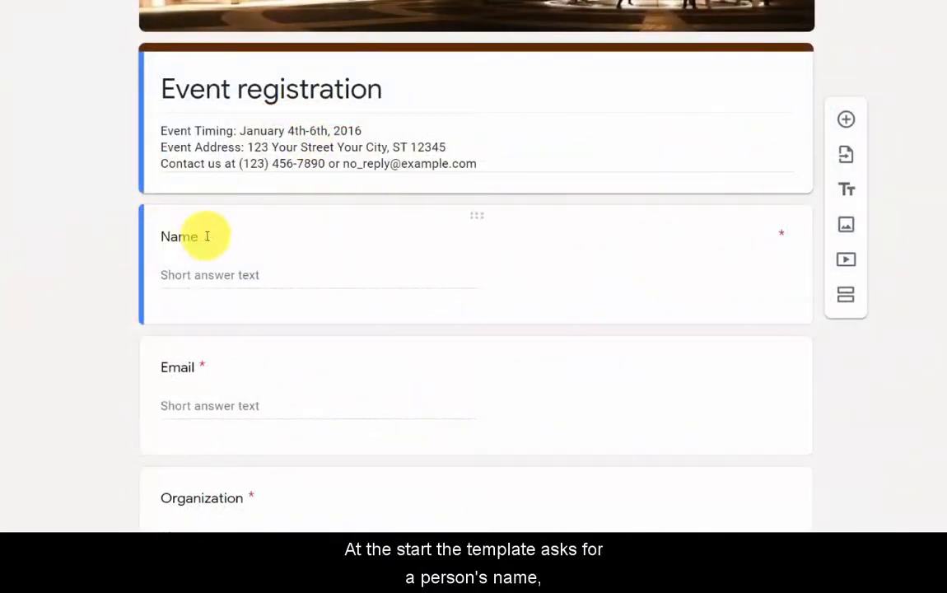
{"action": "scroll", "coordinate": [187, 374], "scroll_direction": "down", "scroll_amount": 4}
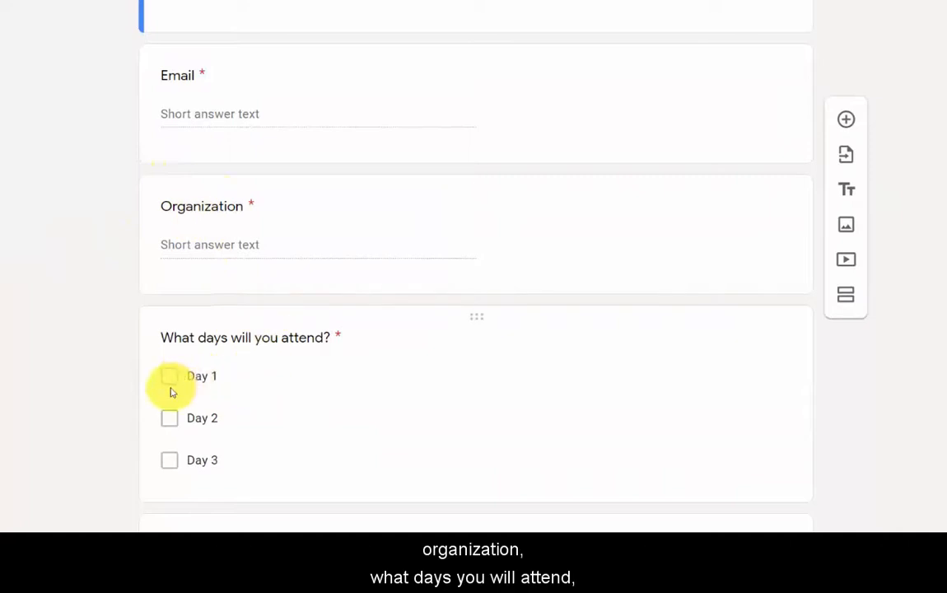
{"action": "scroll", "coordinate": [220, 359], "scroll_direction": "down", "scroll_amount": 2}
{"action": "scroll", "coordinate": [347, 411], "scroll_direction": "down", "scroll_amount": 3}
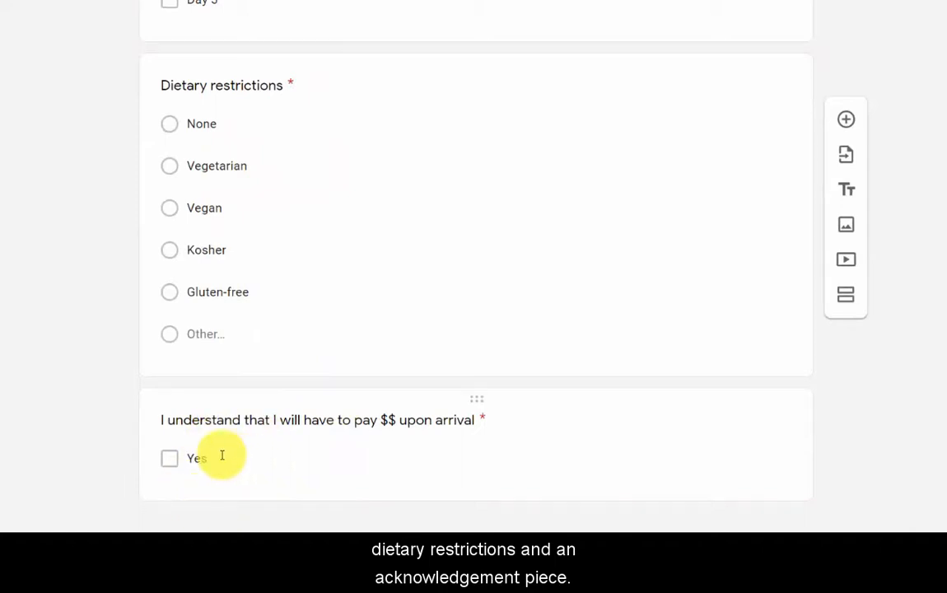
{"action": "scroll", "coordinate": [245, 463], "scroll_direction": "up", "scroll_amount": 8}
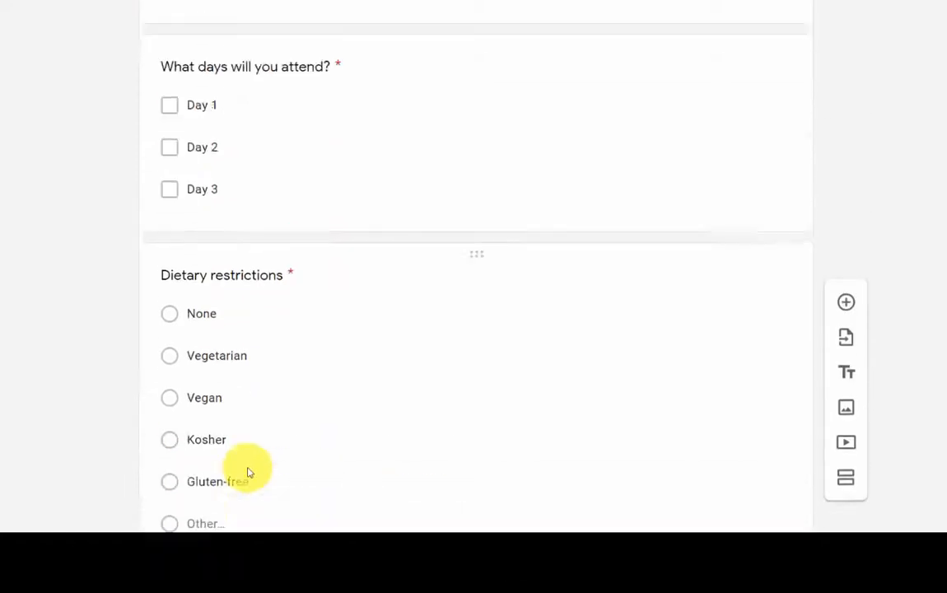
{"action": "scroll", "coordinate": [245, 463], "scroll_direction": "up", "scroll_amount": 1}
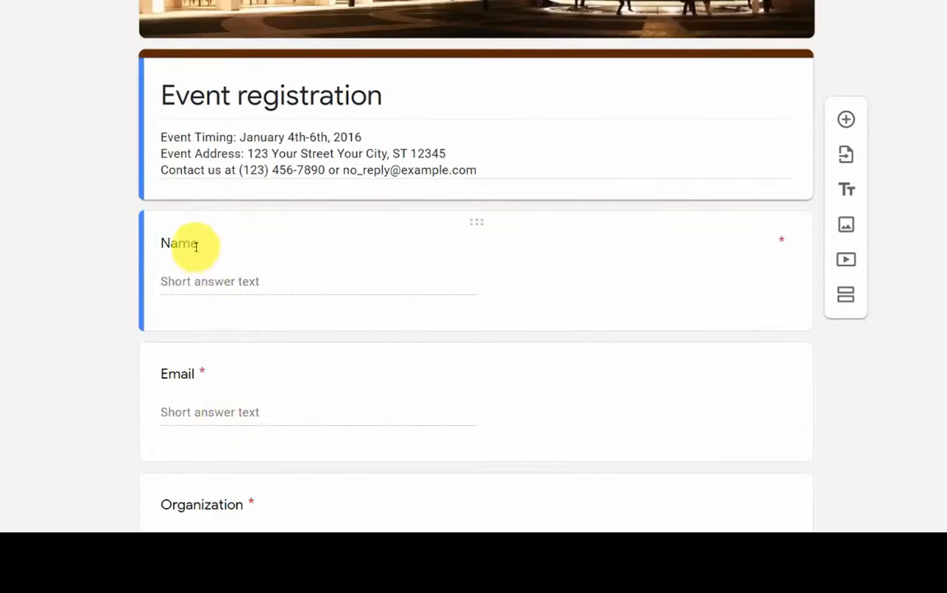
Retitle the form 'Storytime Registration'
{"action": "triple_click", "coordinate": [262, 96]}
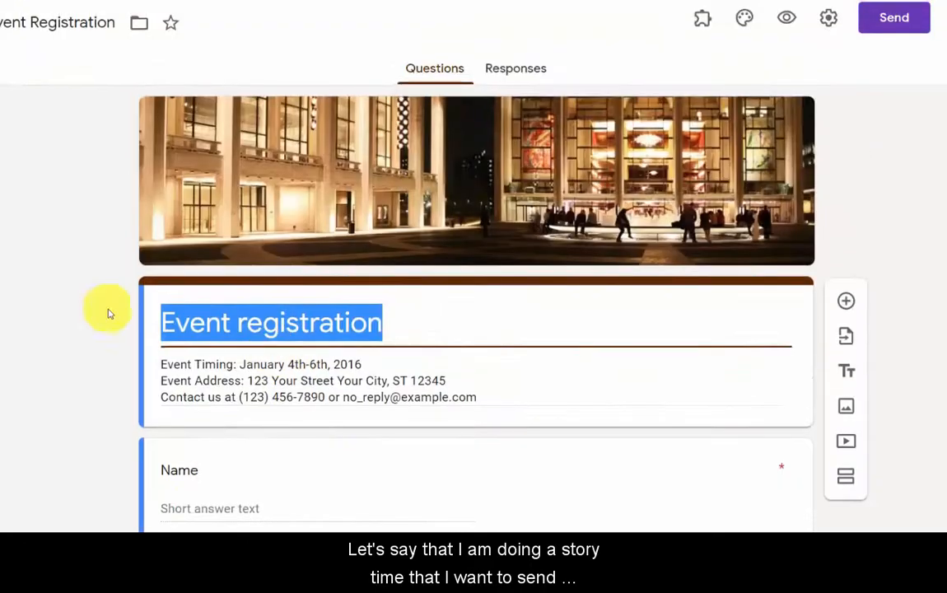
{"action": "left_click", "coordinate": [17, 288]}
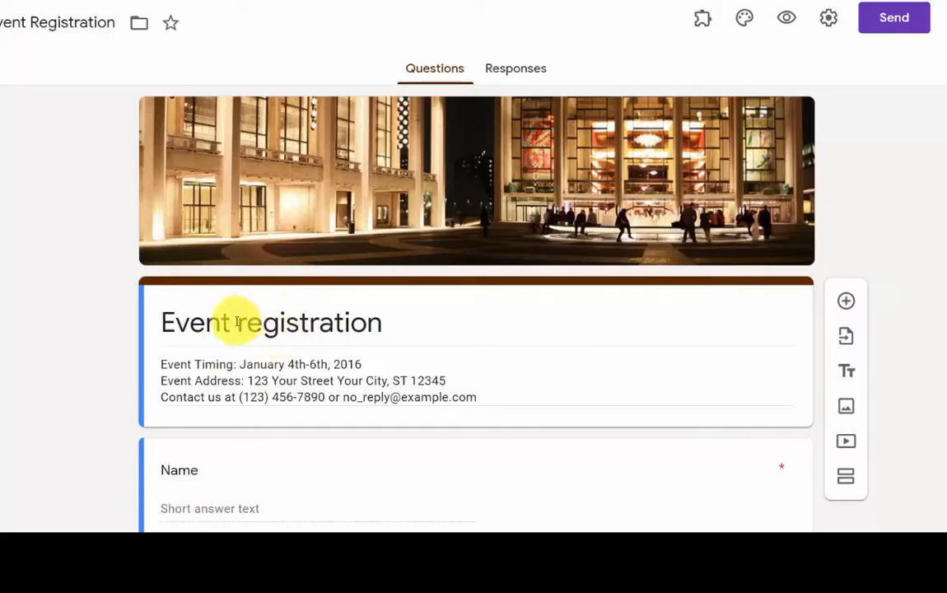
{"action": "left_click", "coordinate": [206, 321]}
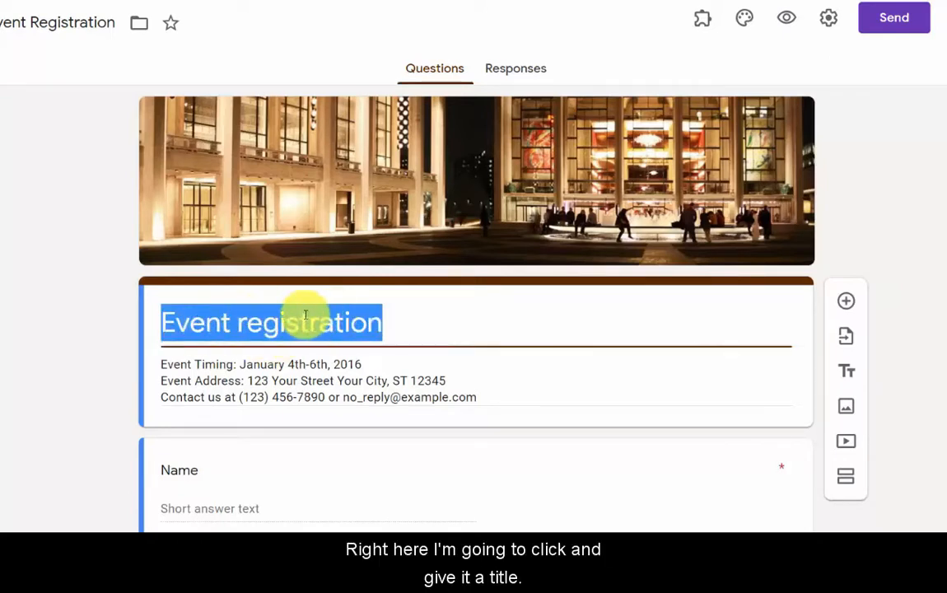
{"action": "left_click", "coordinate": [661, 302]}
{"action": "left_click", "coordinate": [220, 321]}
{"action": "type", "text": "Sto"}
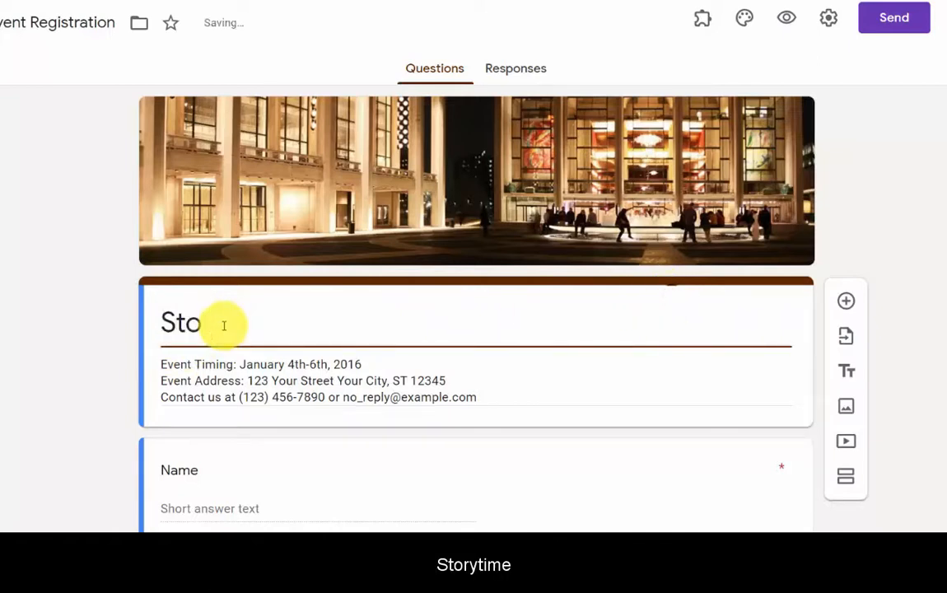
{"action": "type", "text": "rytime"}
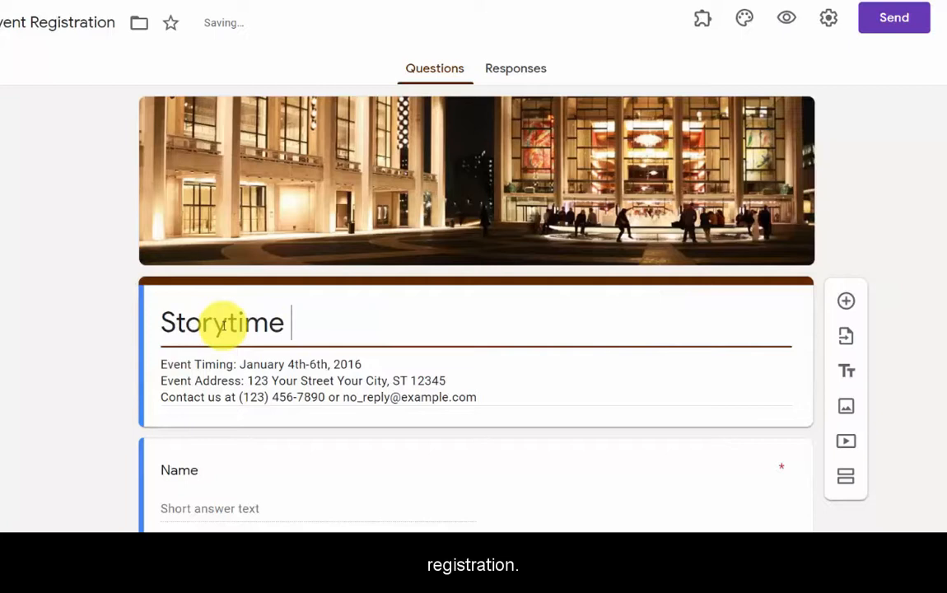
{"action": "type", "text": " Registrati"}
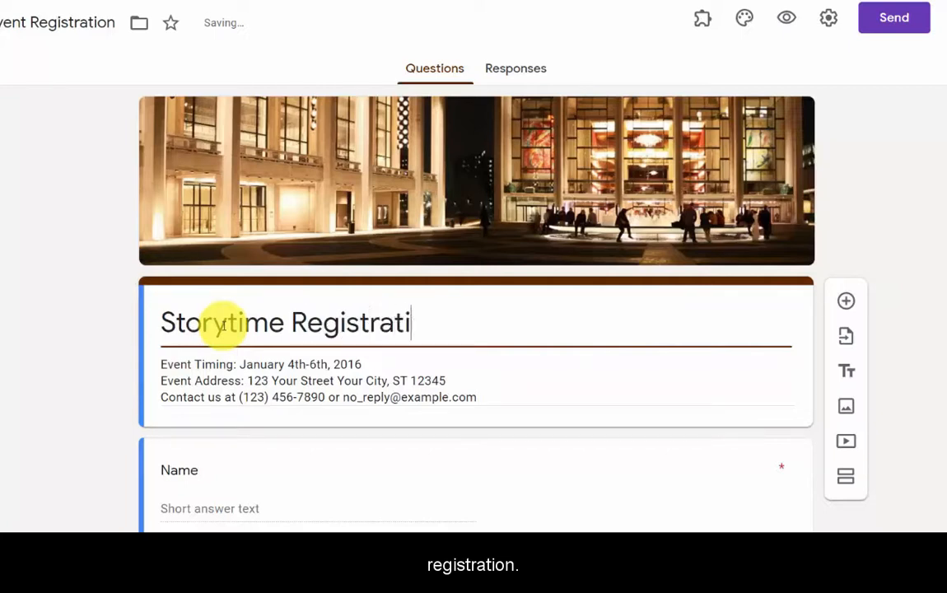
{"action": "type", "text": "on"}
Replace the description with the Tuesday 10:30am storytime schedule and a contact phone line
{"action": "triple_click", "coordinate": [256, 368]}
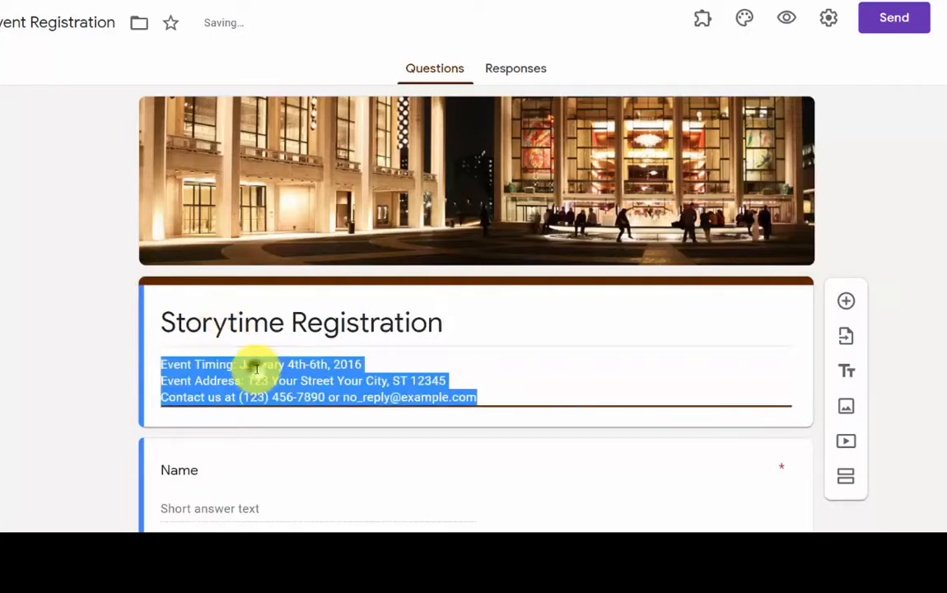
{"action": "type", "text": "T"}
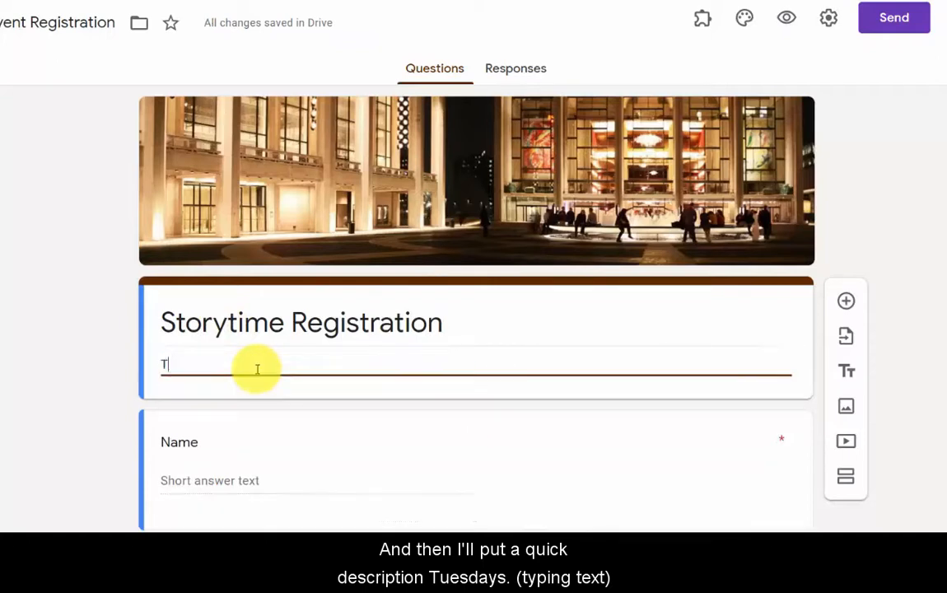
{"action": "type", "text": "uesdays at 10:30am from September through May e"}
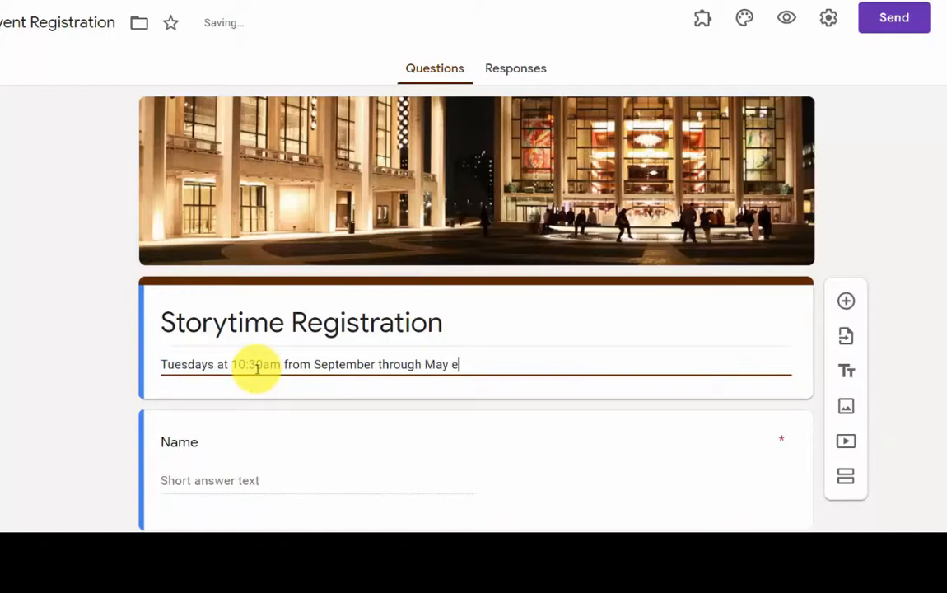
{"action": "key", "text": "BackSpace"}
{"action": "type", "text": "On"}
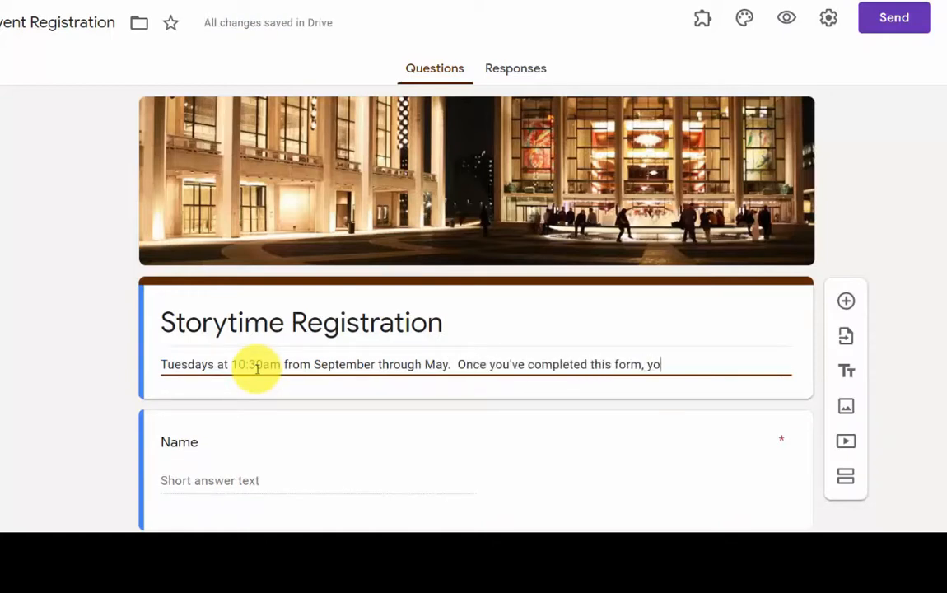
{"action": "type", "text": "a link to attend story"}
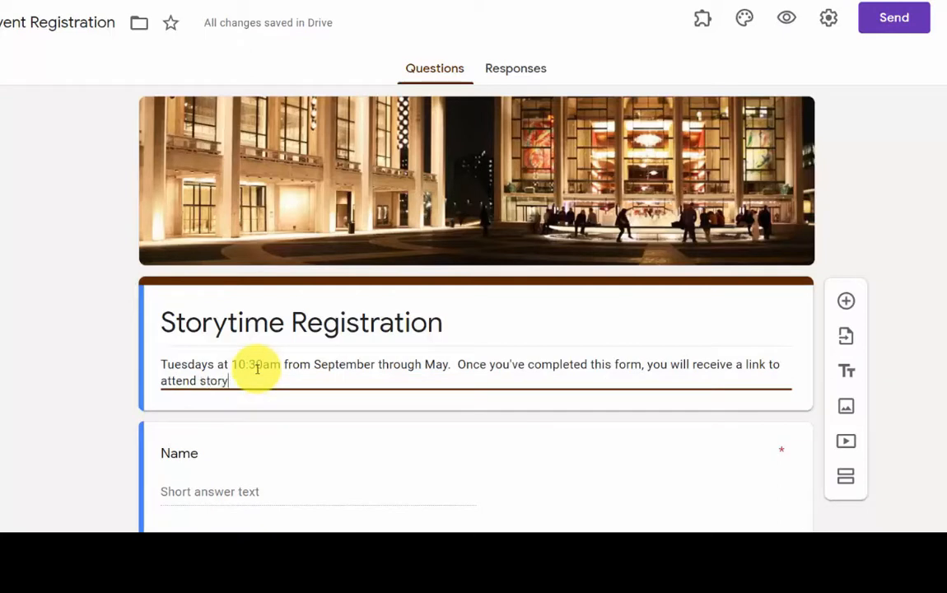
{"action": "type", "text": "time live."}
{"action": "key", "text": "Return"}
{"action": "type", "text": "Questions? Give"}
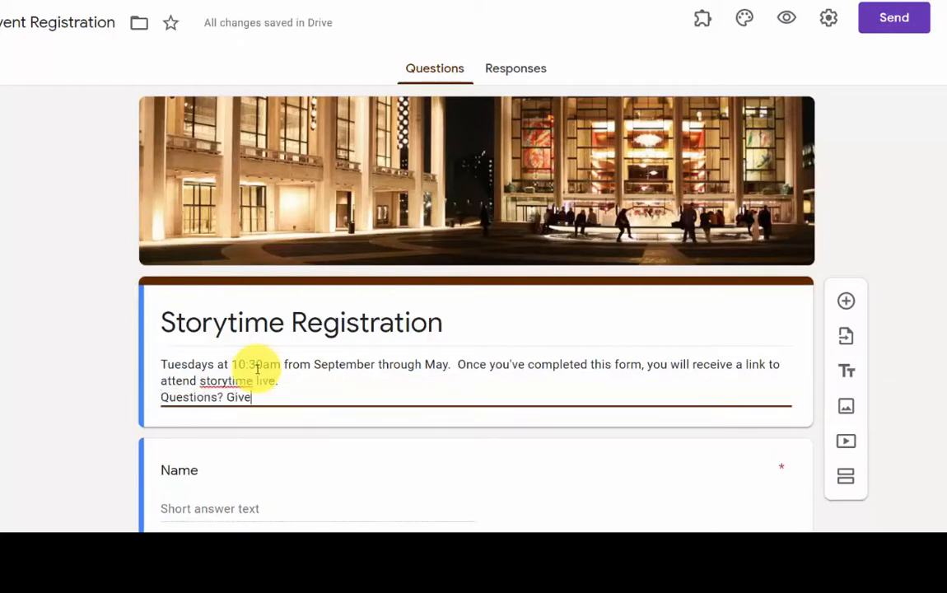
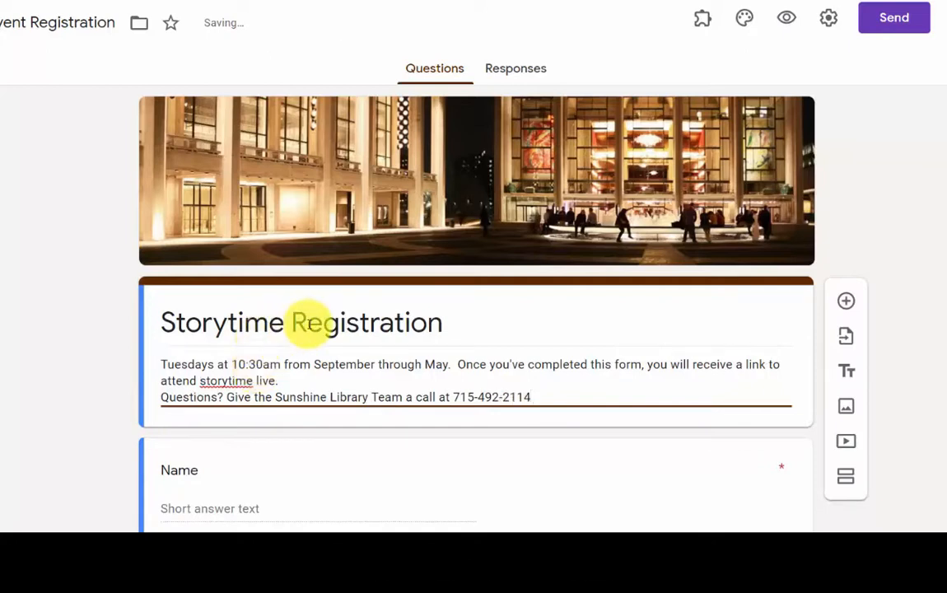
{"action": "scroll", "coordinate": [306, 319], "scroll_direction": "down", "scroll_amount": 1}
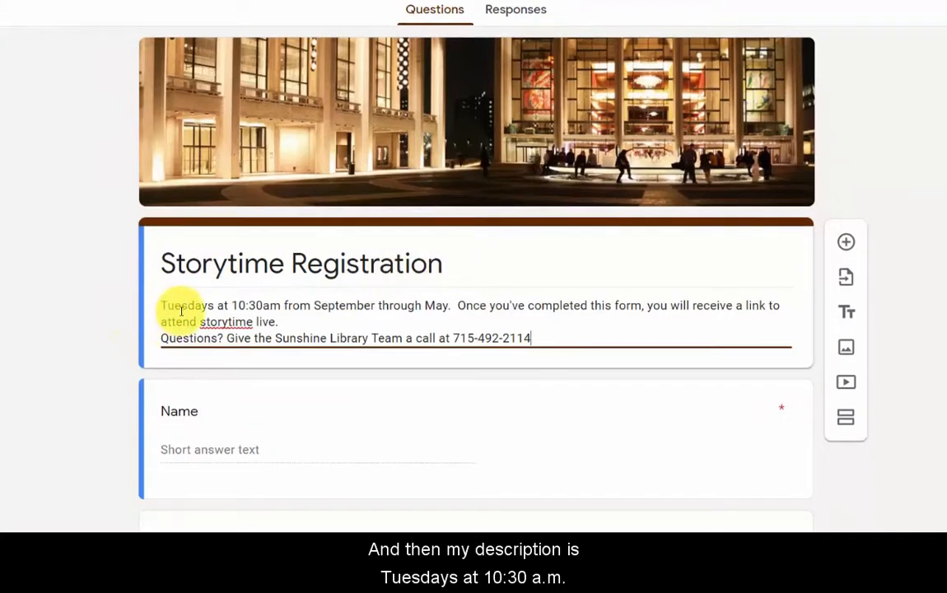
{"action": "scroll", "coordinate": [181, 310], "scroll_direction": "down", "scroll_amount": 1}
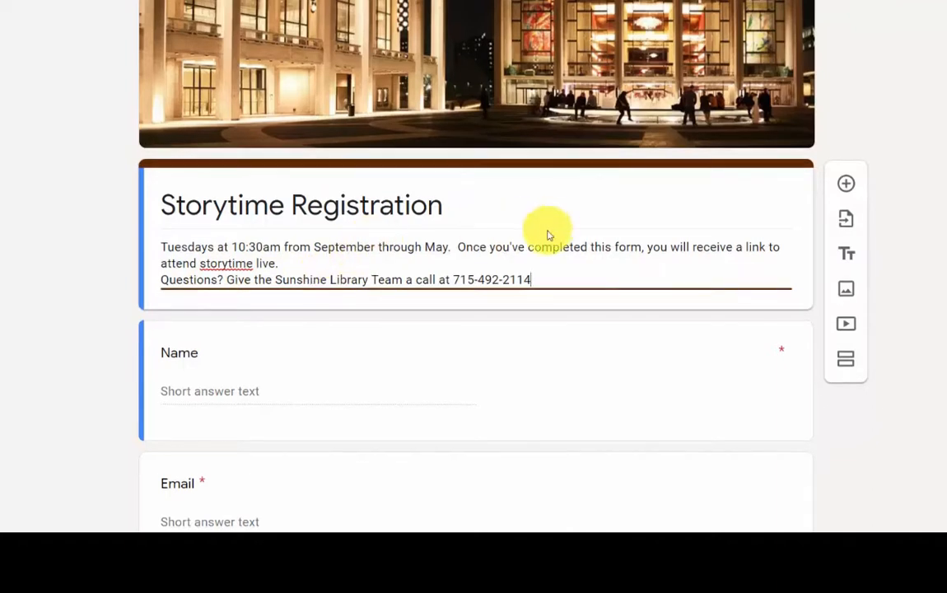
{"action": "scroll", "coordinate": [548, 234], "scroll_direction": "down", "scroll_amount": 3}
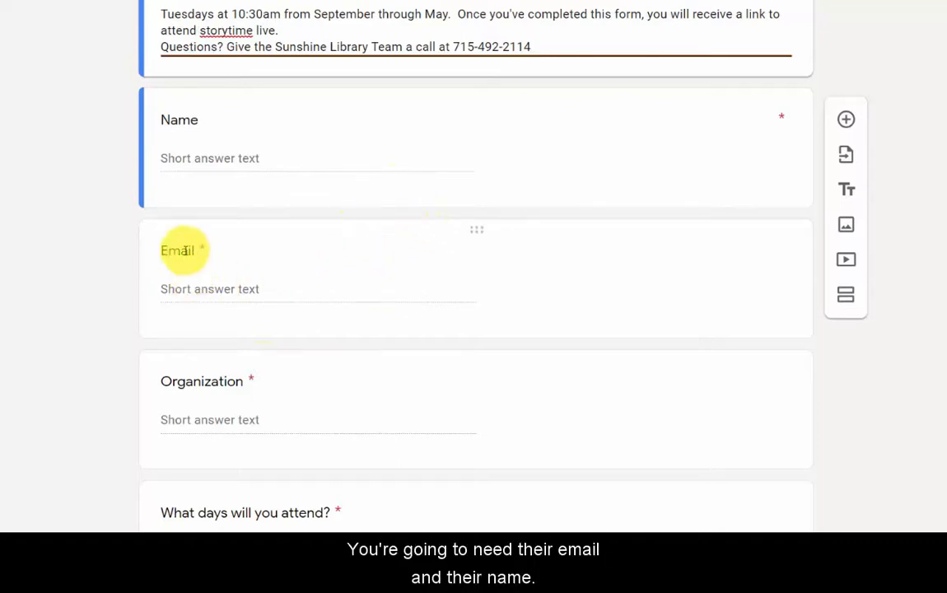
Rename the Organization question to Phone Number, keeping it a required short answer
{"action": "left_click", "coordinate": [188, 116]}
{"action": "double_click", "coordinate": [210, 132]}
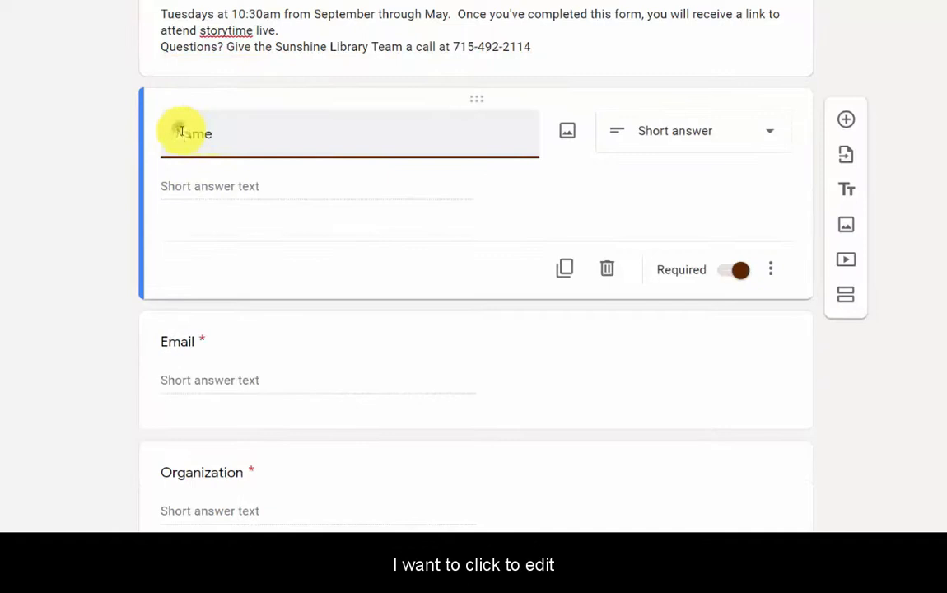
{"action": "left_click", "coordinate": [232, 349]}
{"action": "left_click", "coordinate": [183, 130]}
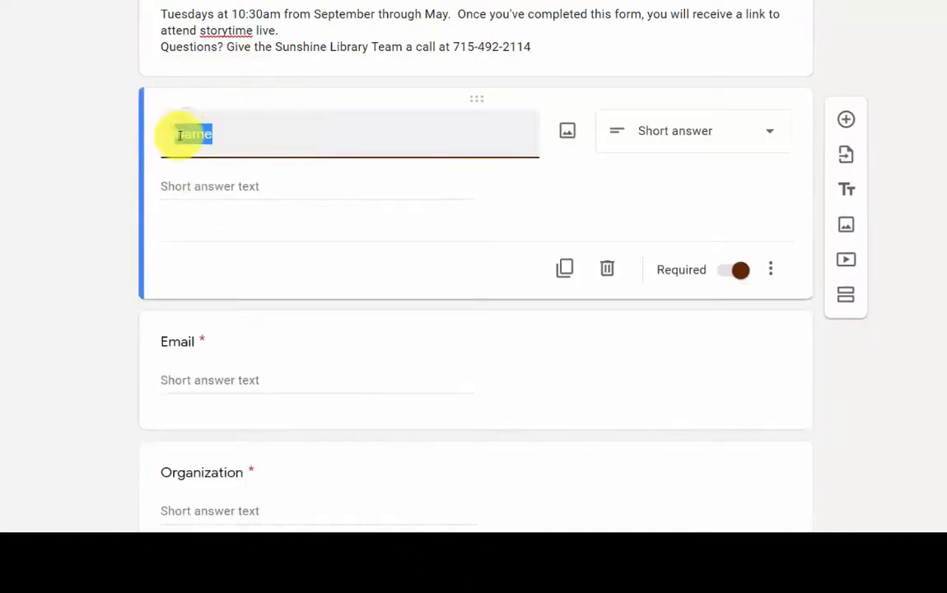
{"action": "left_click", "coordinate": [179, 135]}
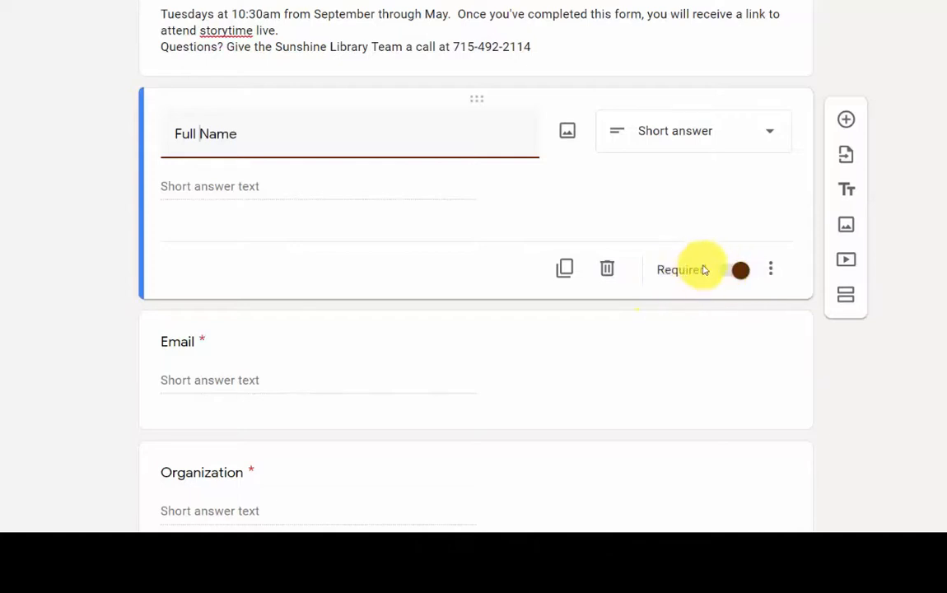
{"action": "scroll", "coordinate": [363, 209], "scroll_direction": "down", "scroll_amount": 2}
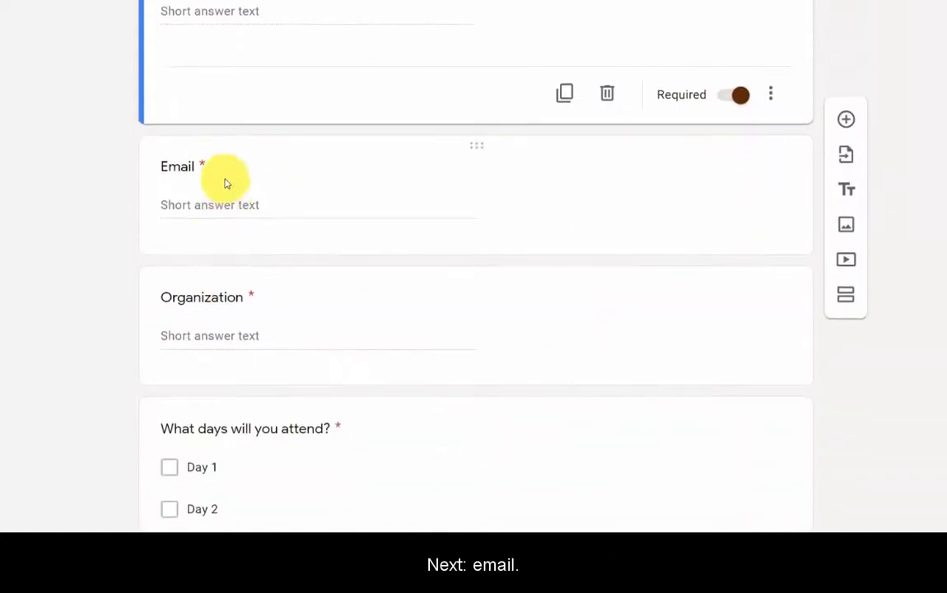
{"action": "left_click", "coordinate": [227, 176]}
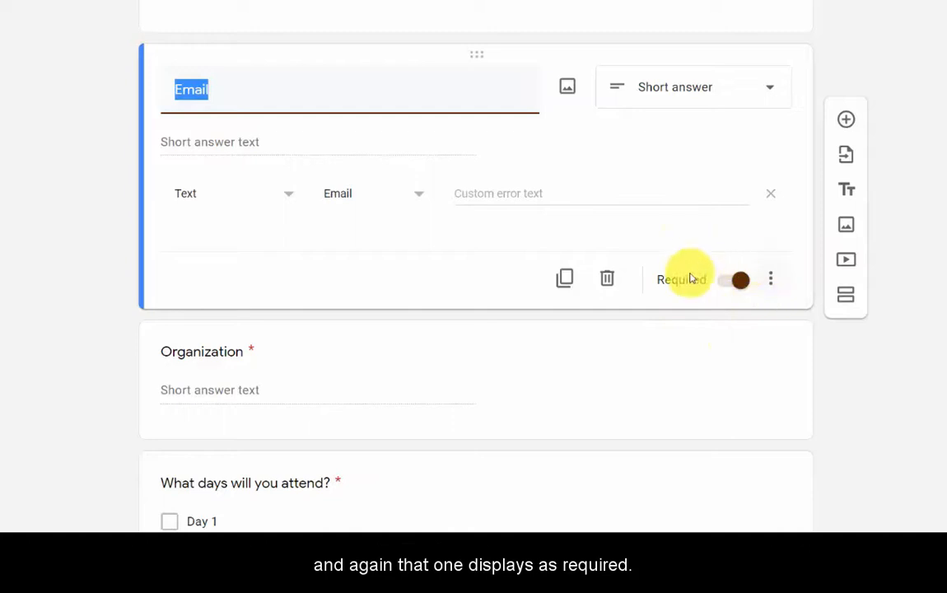
{"action": "left_click", "coordinate": [333, 348]}
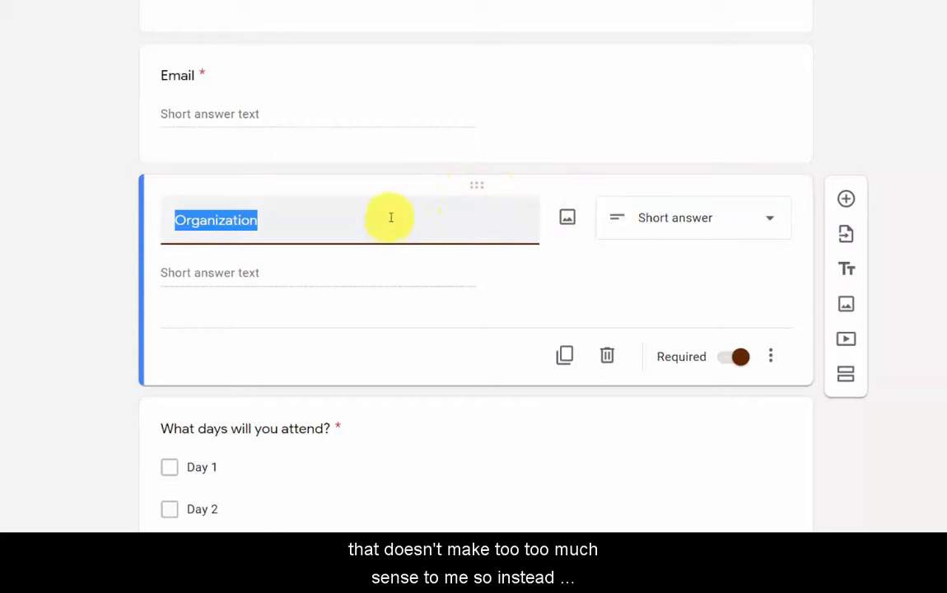
{"action": "scroll", "coordinate": [321, 264], "scroll_direction": "up", "scroll_amount": 2}
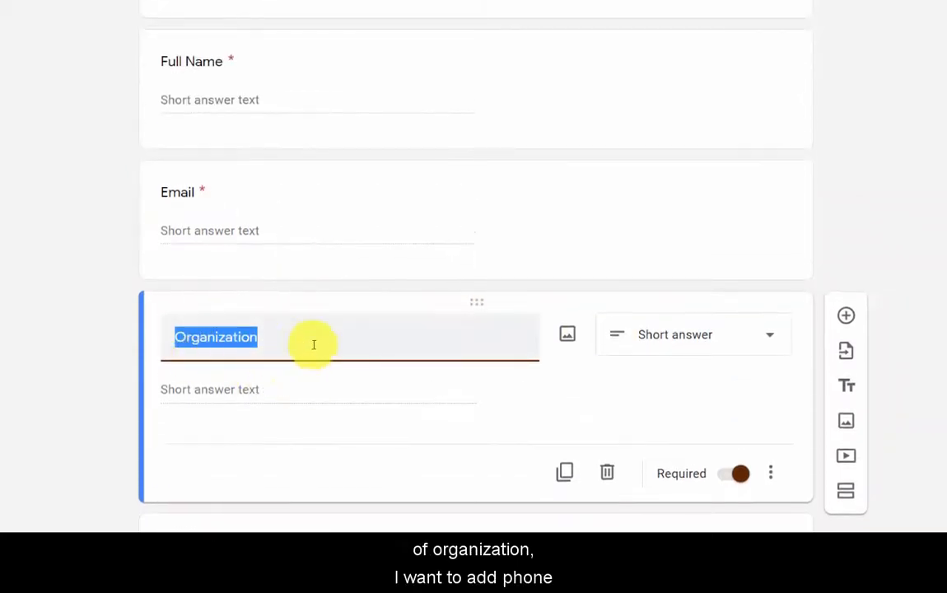
{"action": "type", "text": "Phone Number"}
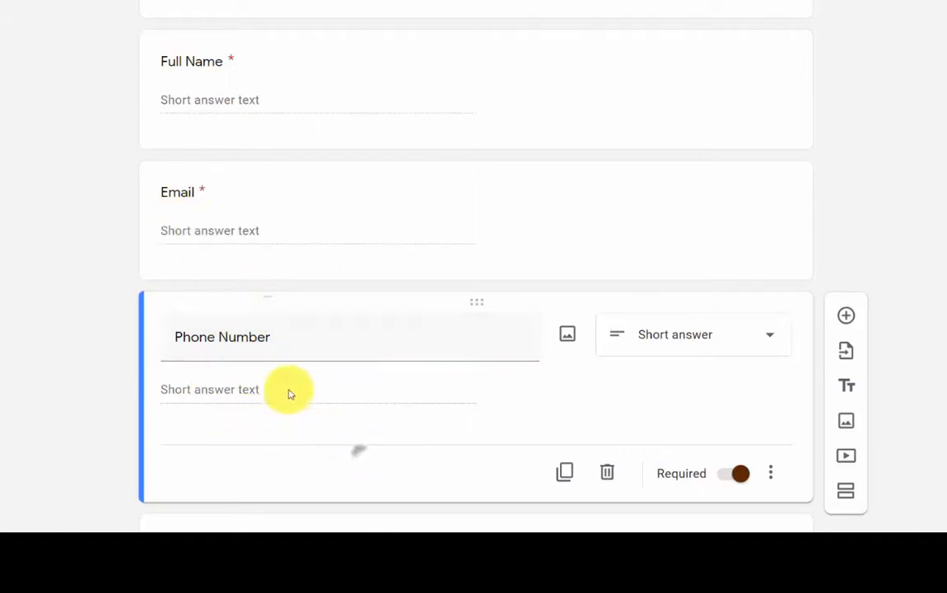
{"action": "scroll", "coordinate": [289, 395], "scroll_direction": "down", "scroll_amount": 4}
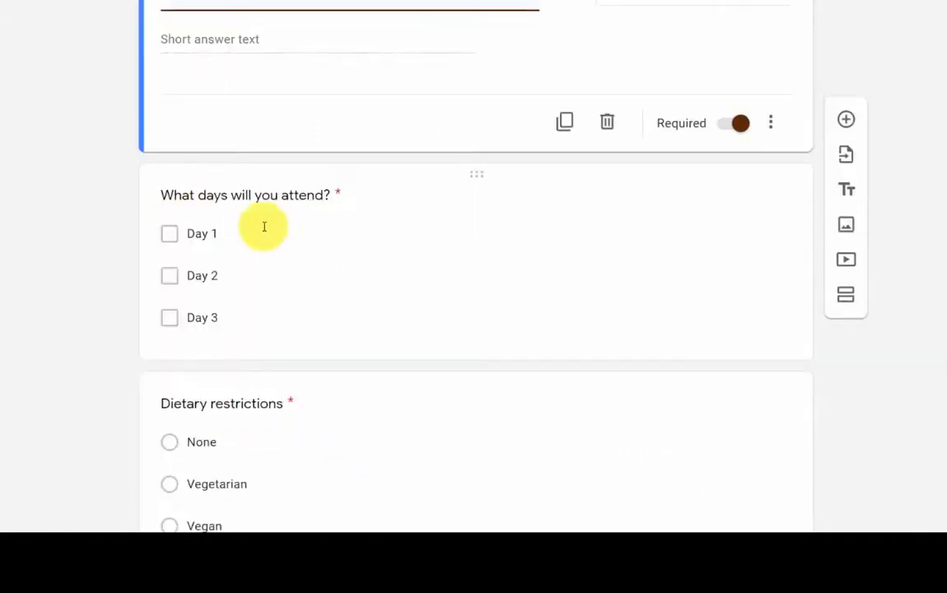
Change the attendance options to June 15, 2021, June 22, 2021 and 'None, thank you.'
{"action": "left_click", "coordinate": [210, 239]}
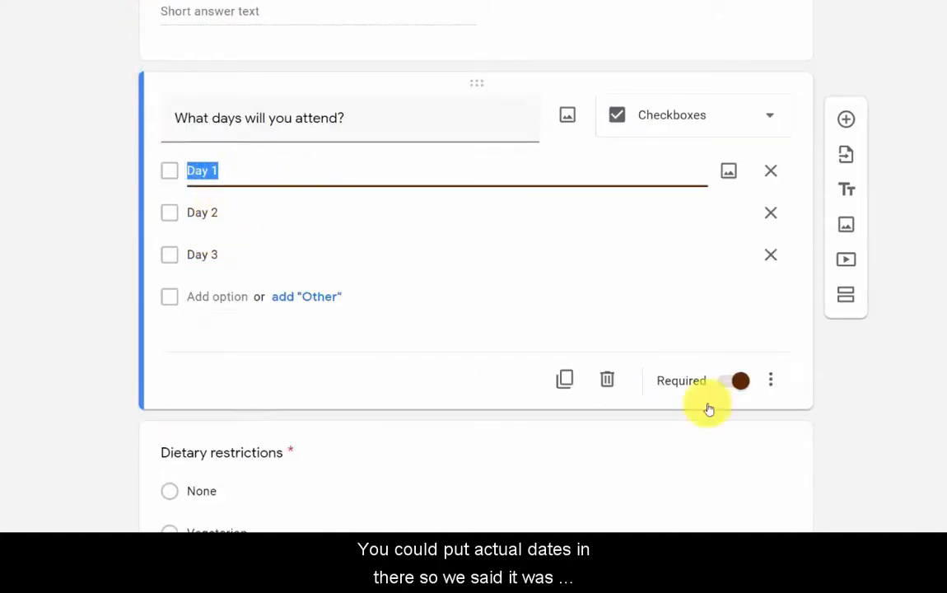
{"action": "left_click", "coordinate": [945, 581]}
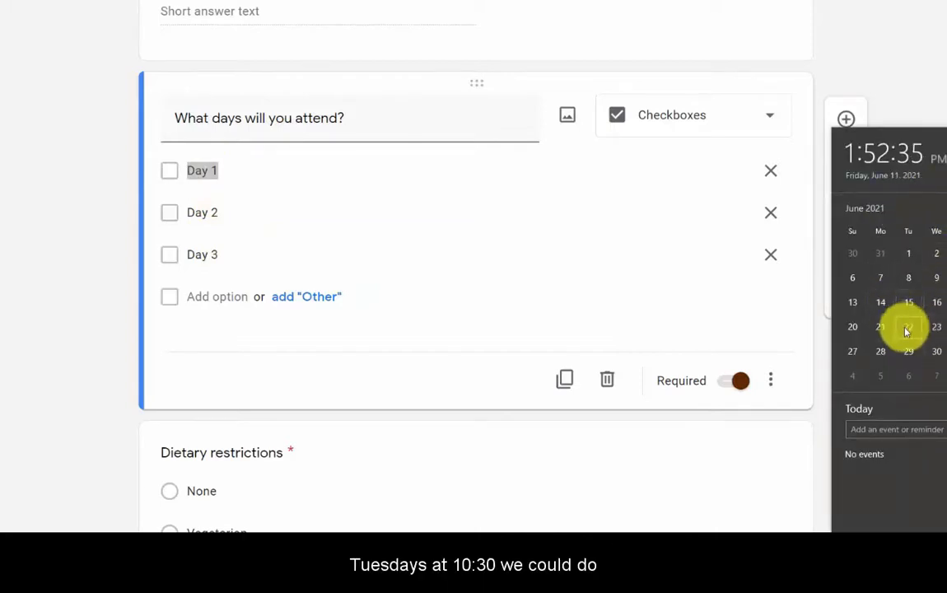
{"action": "left_click", "coordinate": [199, 169]}
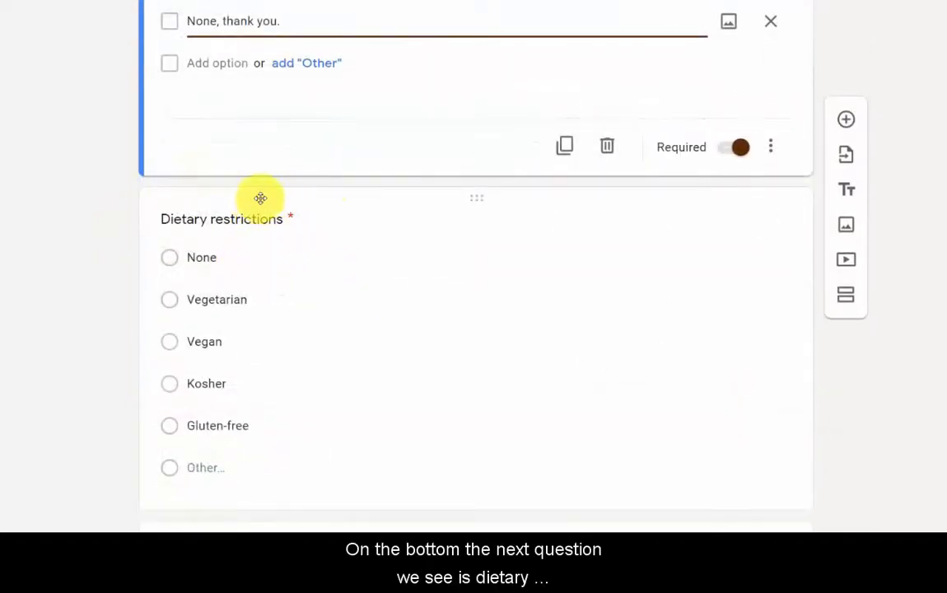
{"action": "scroll", "coordinate": [211, 244], "scroll_direction": "down", "scroll_amount": 1}
{"action": "scroll", "coordinate": [236, 300], "scroll_direction": "up", "scroll_amount": 2}
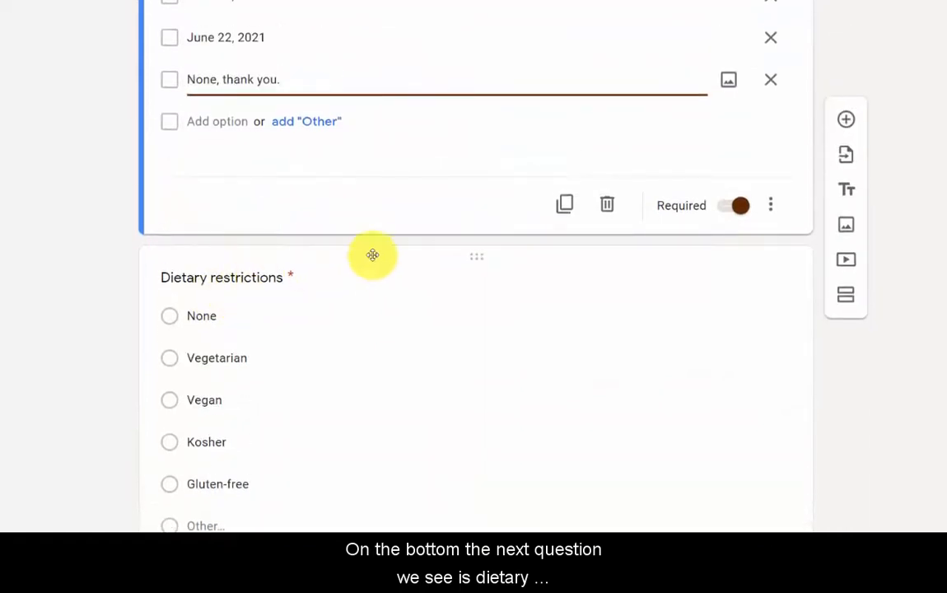
{"action": "scroll", "coordinate": [252, 290], "scroll_direction": "down", "scroll_amount": 2}
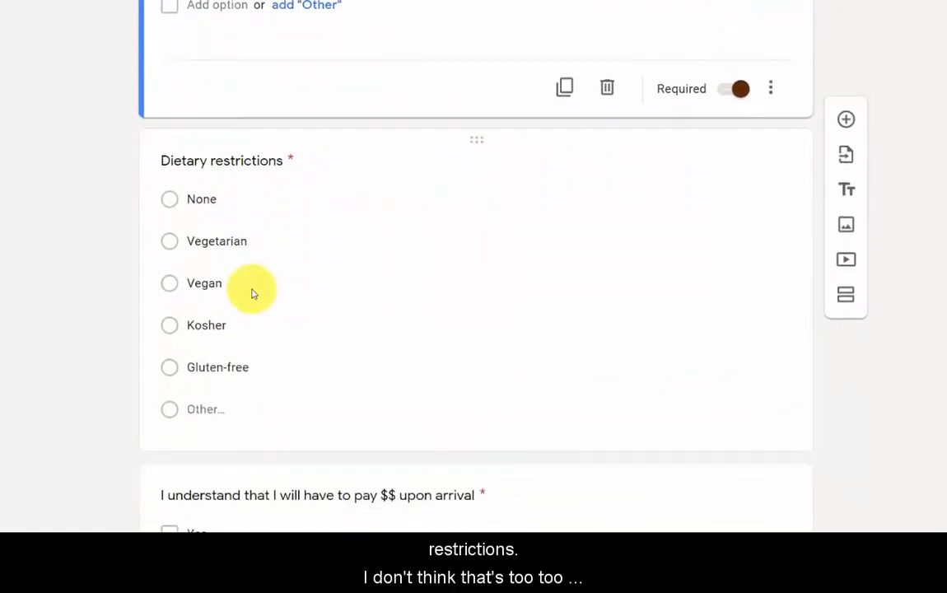
Delete the Dietary restrictions question
{"action": "left_click", "coordinate": [479, 139]}
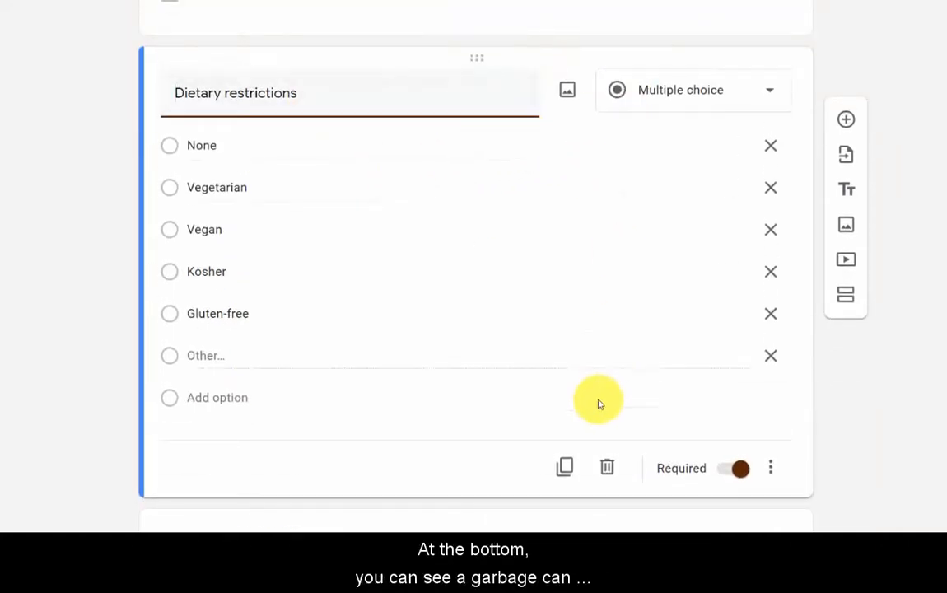
{"action": "left_click", "coordinate": [606, 469]}
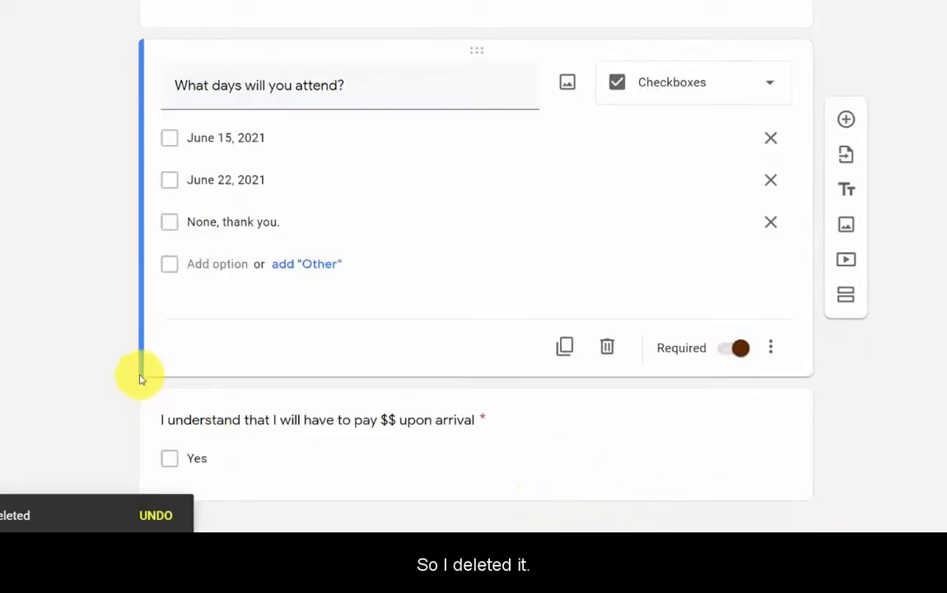
{"action": "scroll", "coordinate": [461, 256], "scroll_direction": "up", "scroll_amount": 4}
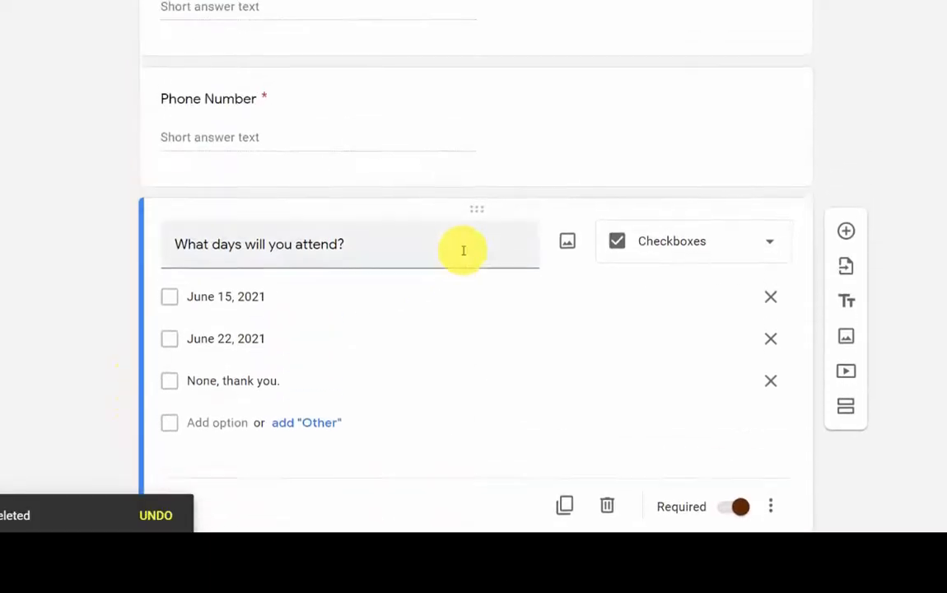
{"action": "scroll", "coordinate": [462, 256], "scroll_direction": "down", "scroll_amount": 4}
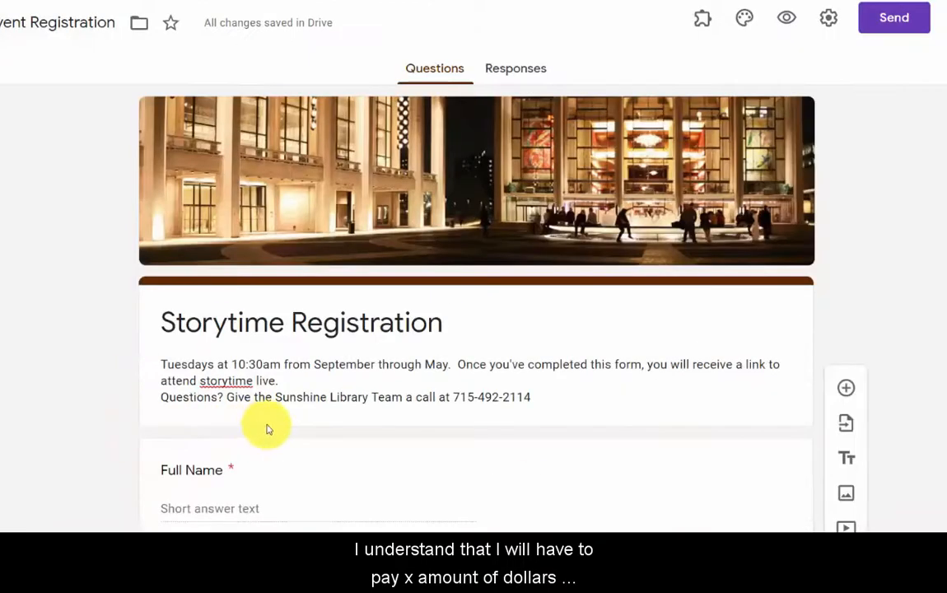
{"action": "scroll", "coordinate": [391, 461], "scroll_direction": "down", "scroll_amount": 9}
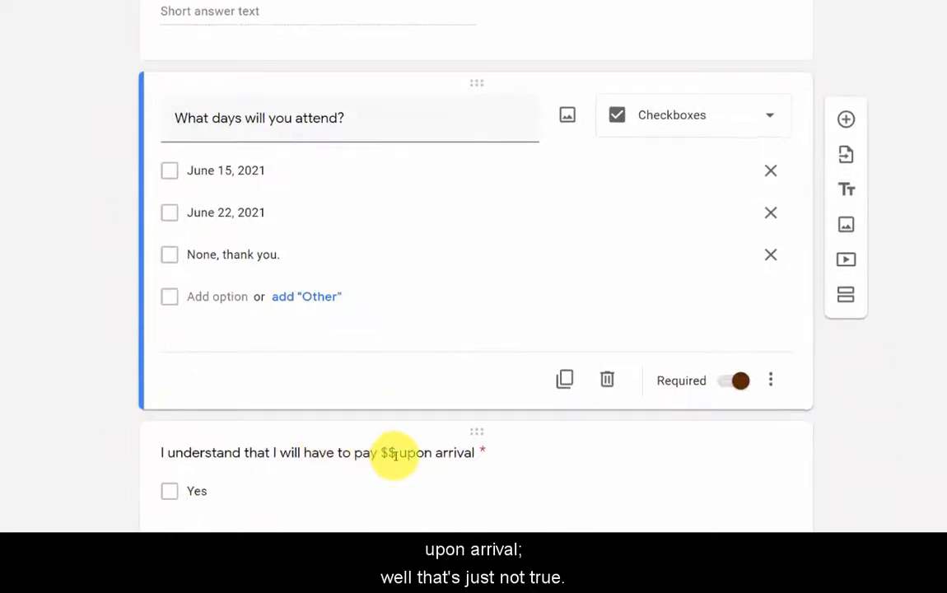
{"action": "scroll", "coordinate": [393, 450], "scroll_direction": "down", "scroll_amount": 1}
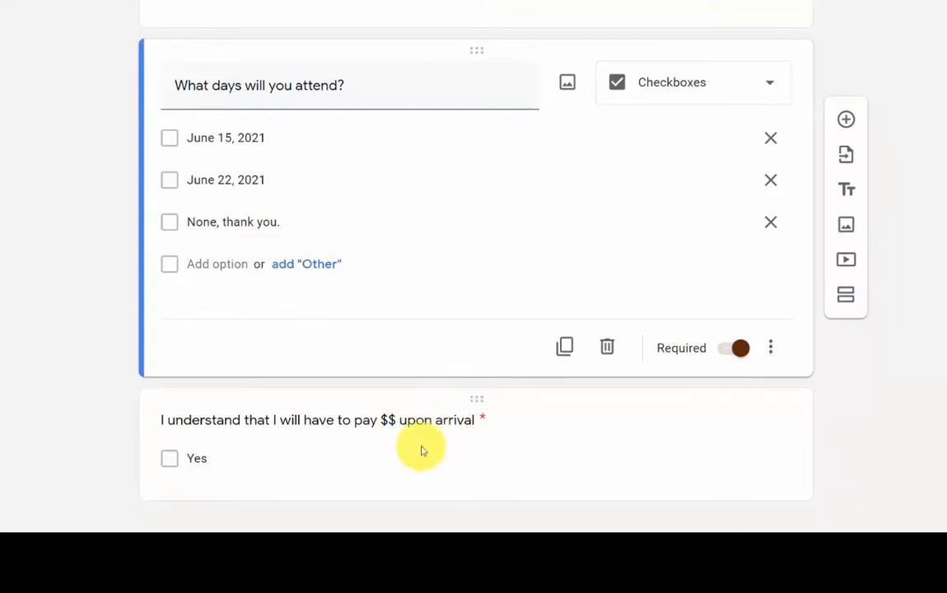
Reword the disclaimer as 'I would like to pickup a Take and Make Kit:' with option 'Fire-breathing Dragon : Available June 7-11'
{"action": "left_click", "coordinate": [329, 420]}
{"action": "type", "text": "I woould I"}
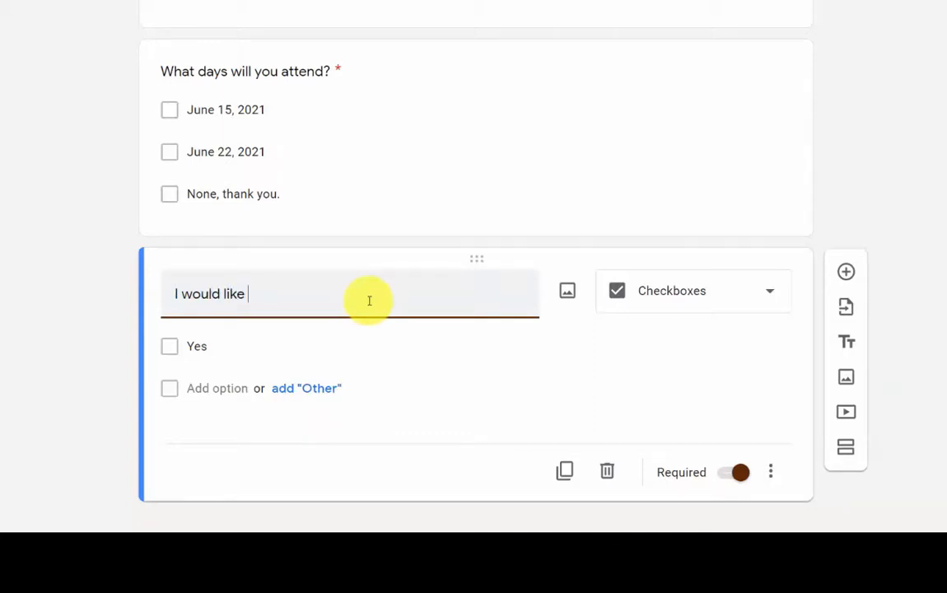
{"action": "left_click", "coordinate": [246, 350]}
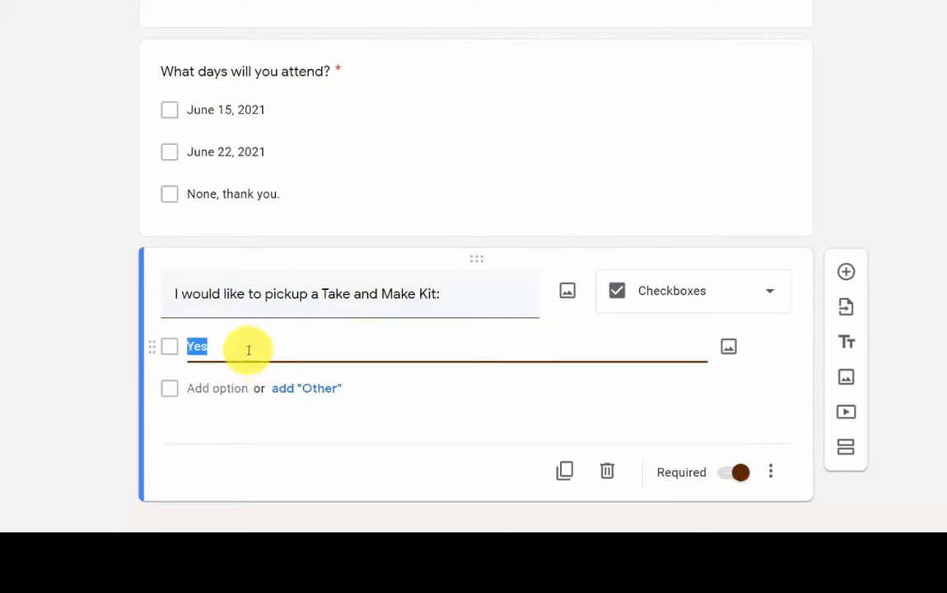
{"action": "left_click", "coordinate": [938, 547]}
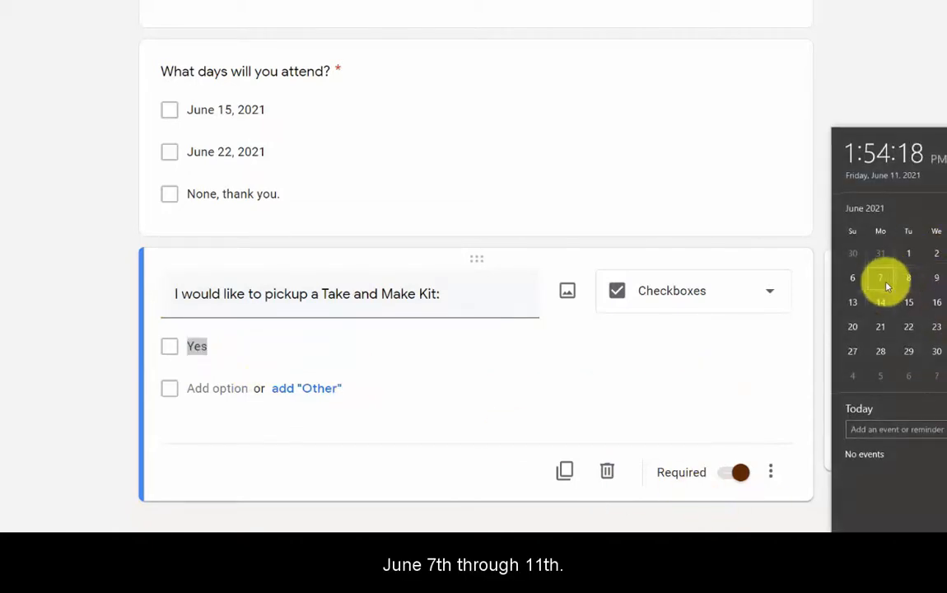
{"action": "left_click", "coordinate": [212, 349]}
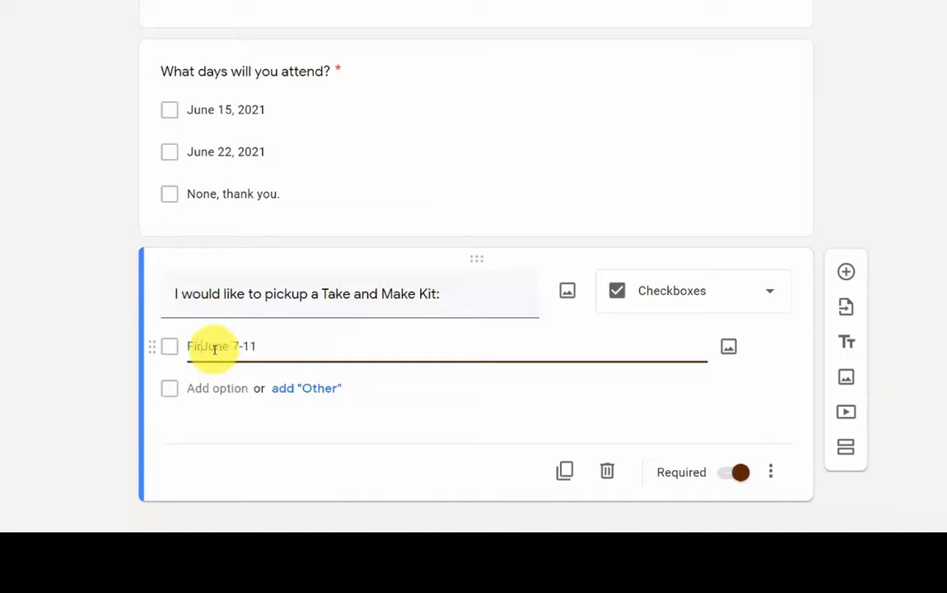
{"action": "type", "text": "re "}
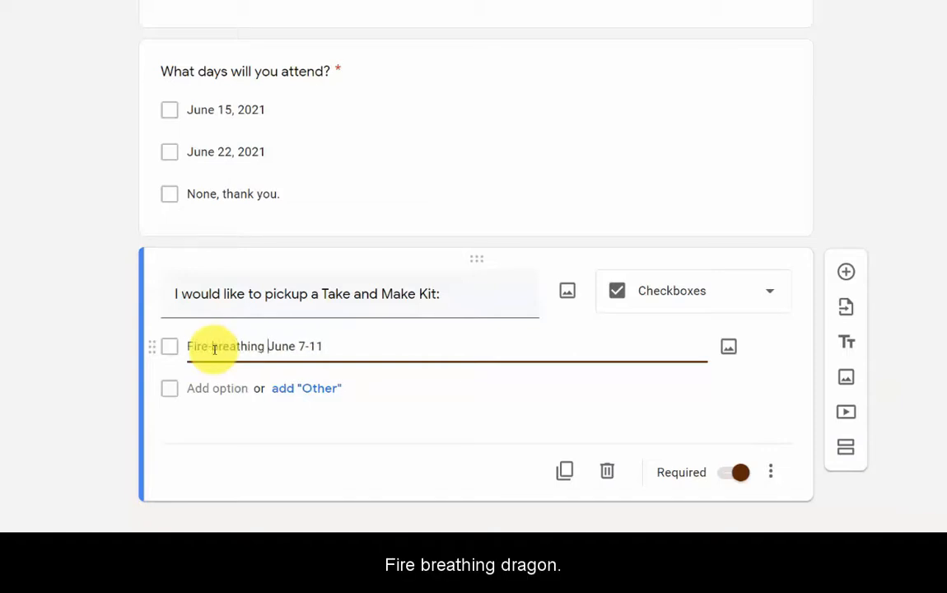
{"action": "type", "text": "breathing Dragon : Available"}
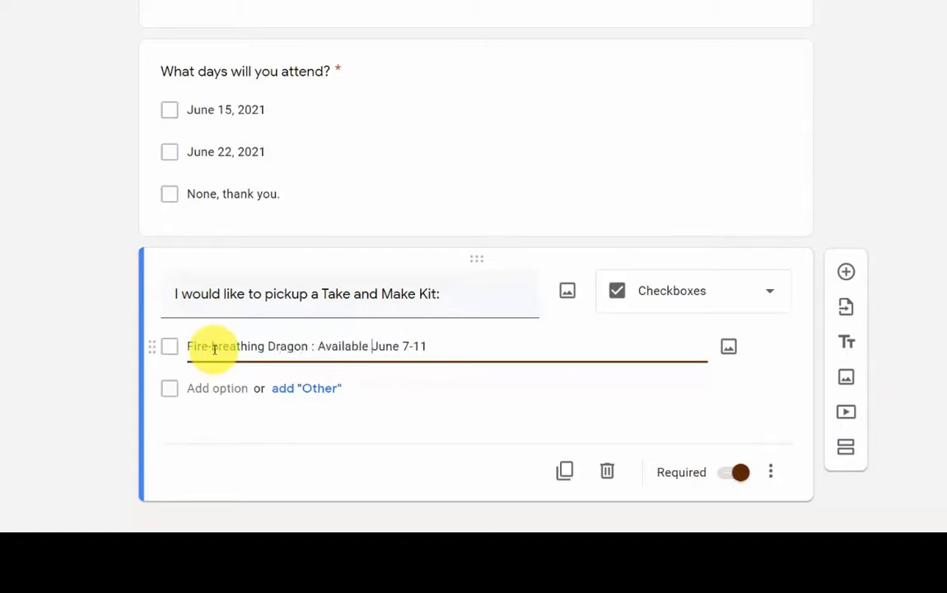
Copy the first option's wording into a new second answer option
{"action": "left_click_drag", "start_coordinate": [428, 344], "coordinate": [188, 349]}
{"action": "key", "text": "ctrl+c"}
{"action": "left_click", "coordinate": [220, 389]}
{"action": "key", "text": "ctrl+v"}
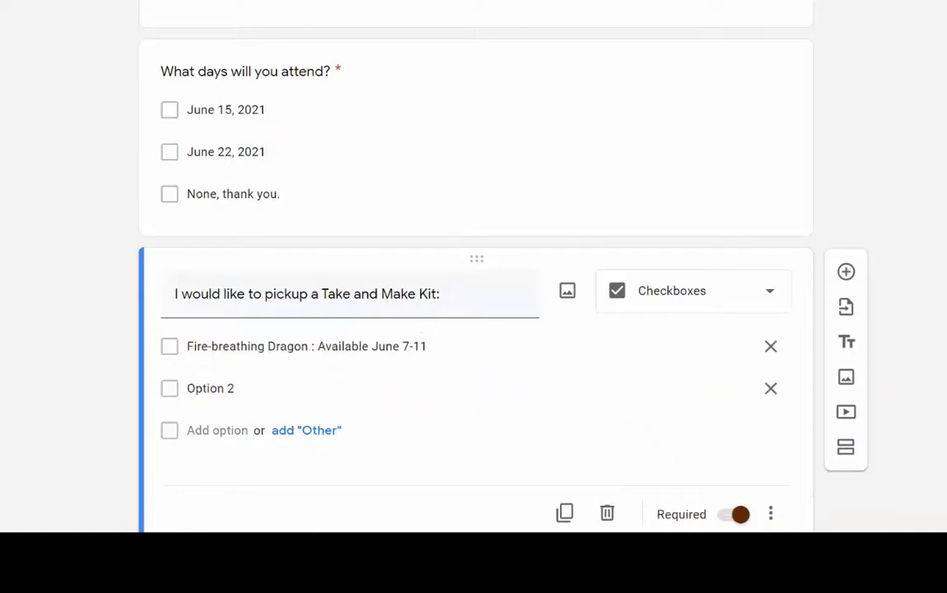
Edit the pasted second option to read 'Make Your Own Playdough : Available June 14-18'
{"action": "left_click", "coordinate": [363, 387]}
{"action": "key", "text": "ctrl+v"}
{"action": "key", "text": "BackSpace"}
{"action": "key", "text": "BackSpace"}
{"action": "key", "text": "BackSpace"}
{"action": "key", "text": "BackSpace"}
{"action": "type", "text": "14-18"}
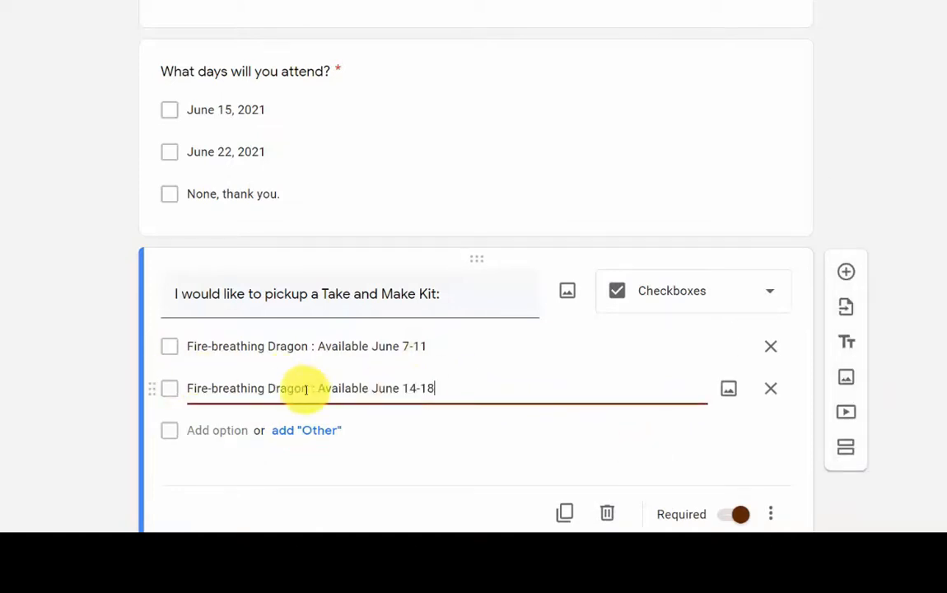
{"action": "left_click_drag", "start_coordinate": [305, 389], "coordinate": [186, 388]}
{"action": "type", "text": "Make Your Own PLaydough"}
{"action": "left_click_drag", "start_coordinate": [294, 389], "coordinate": [287, 387]}
{"action": "type", "text": "l"}
{"action": "left_click", "coordinate": [338, 389]}
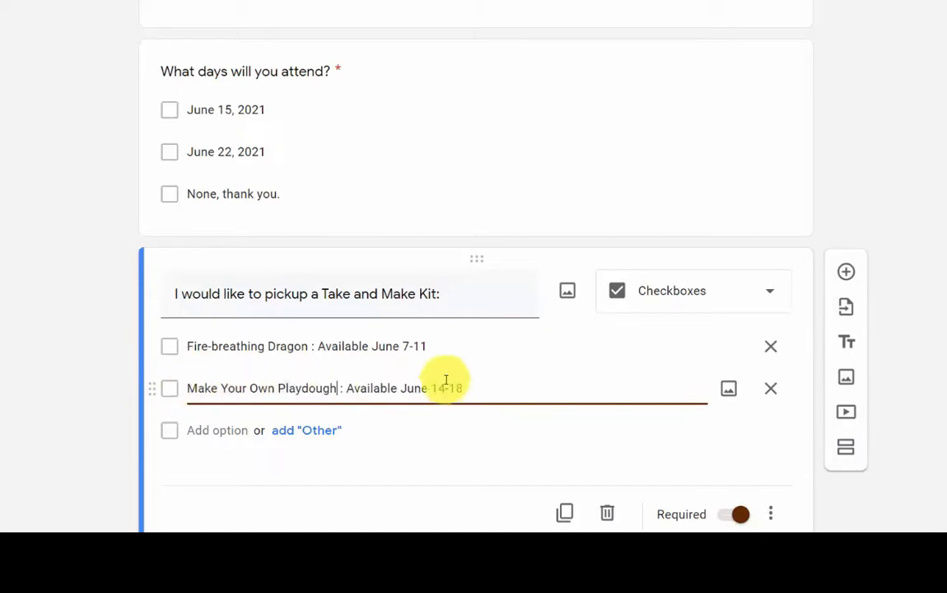
{"action": "scroll", "coordinate": [428, 379], "scroll_direction": "down", "scroll_amount": 1}
{"action": "scroll", "coordinate": [428, 380], "scroll_direction": "up", "scroll_amount": 2}
{"action": "scroll", "coordinate": [426, 379], "scroll_direction": "down", "scroll_amount": 1}
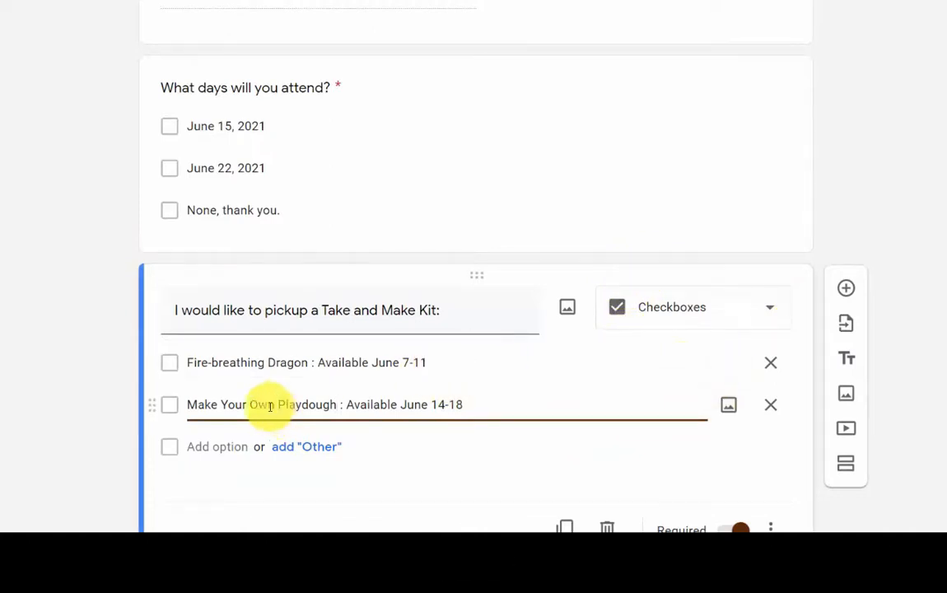
{"action": "scroll", "coordinate": [461, 381], "scroll_direction": "up", "scroll_amount": 2}
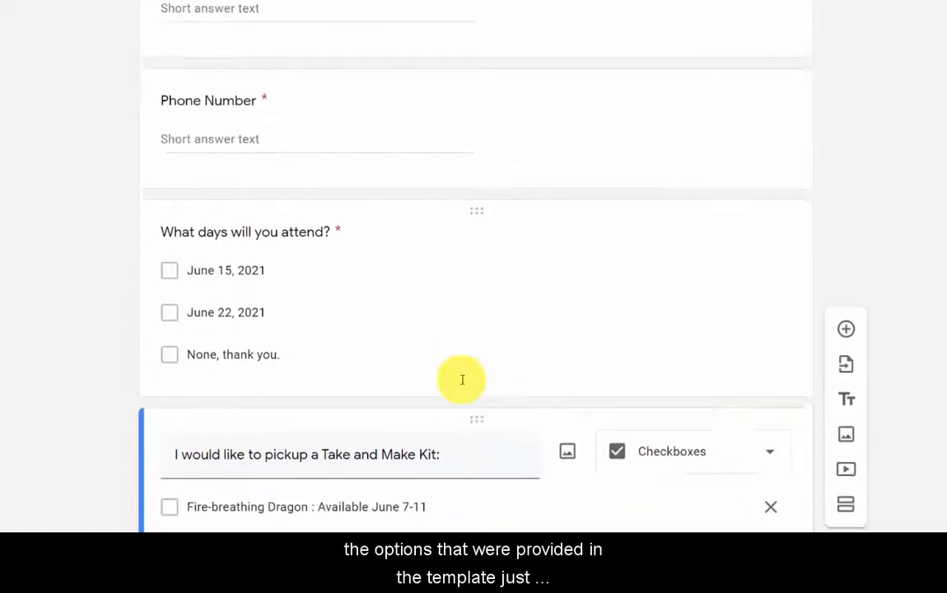
{"action": "scroll", "coordinate": [461, 379], "scroll_direction": "down", "scroll_amount": 2}
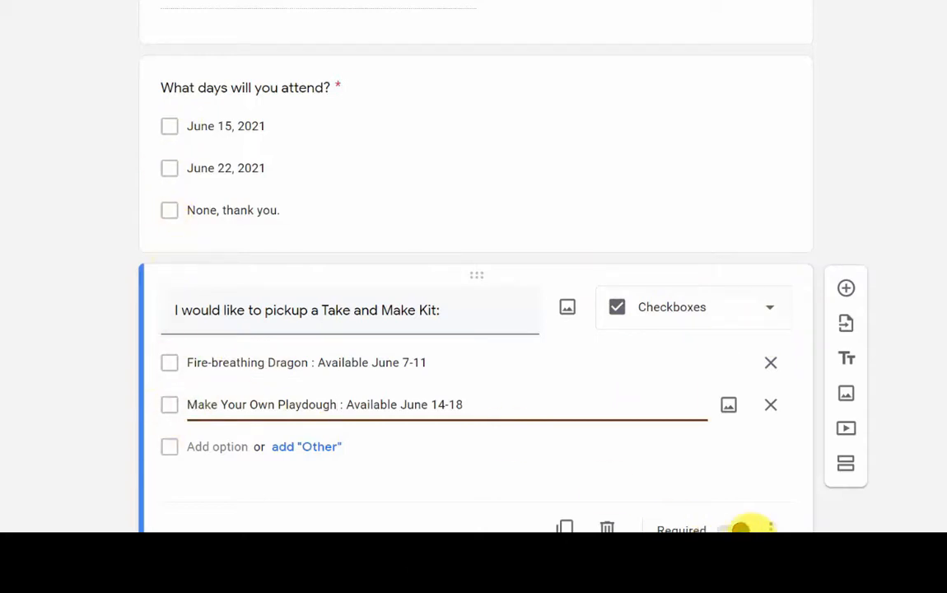
{"action": "scroll", "coordinate": [452, 276], "scroll_direction": "up", "scroll_amount": 6}
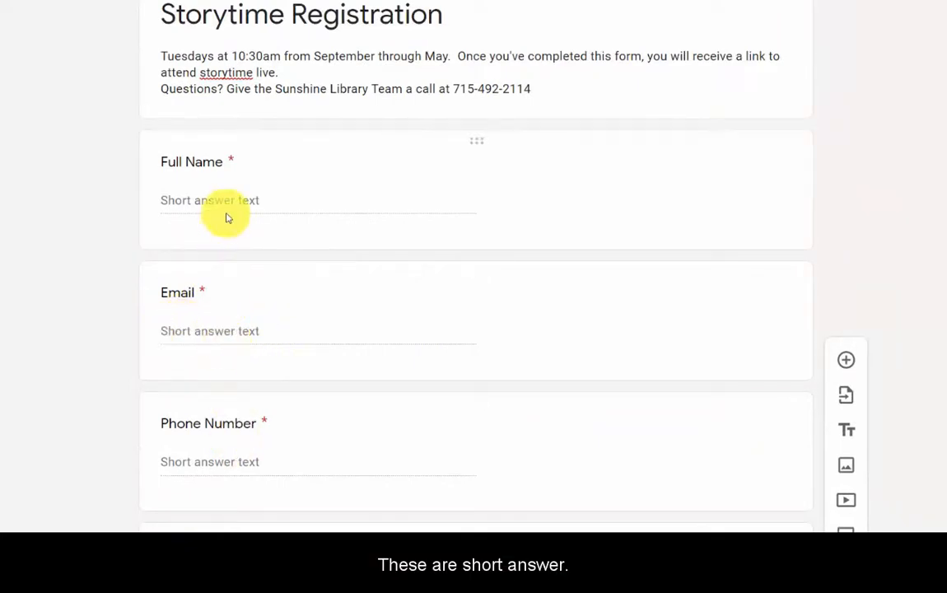
{"action": "scroll", "coordinate": [306, 348], "scroll_direction": "down", "scroll_amount": 2}
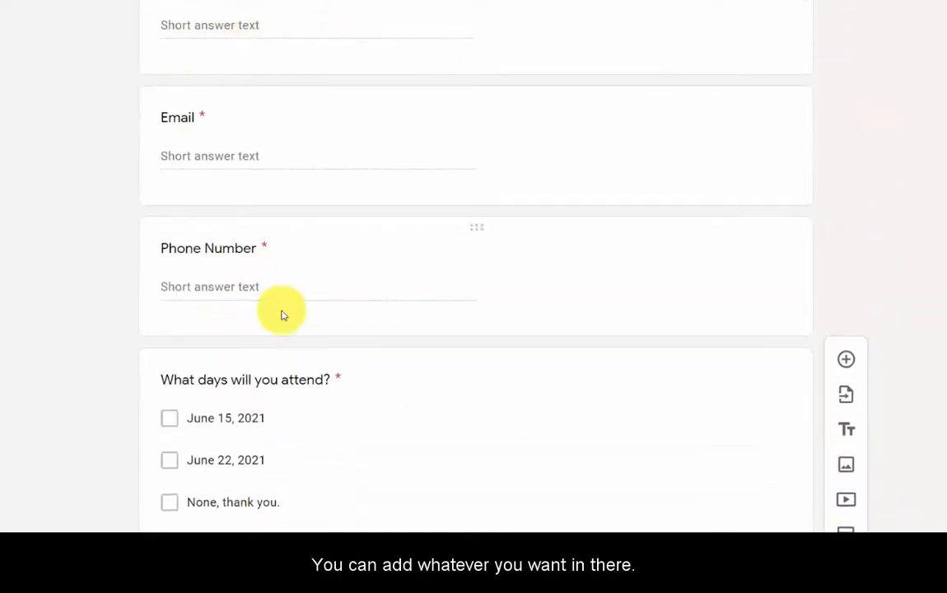
{"action": "scroll", "coordinate": [281, 311], "scroll_direction": "down", "scroll_amount": 4}
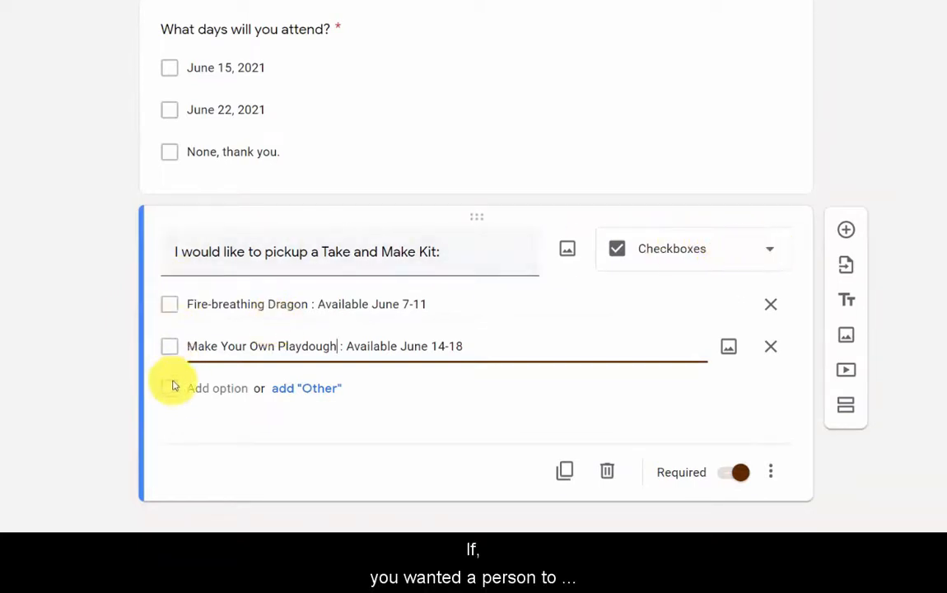
{"action": "scroll", "coordinate": [193, 307], "scroll_direction": "up", "scroll_amount": 4}
{"action": "scroll", "coordinate": [206, 325], "scroll_direction": "down", "scroll_amount": 4}
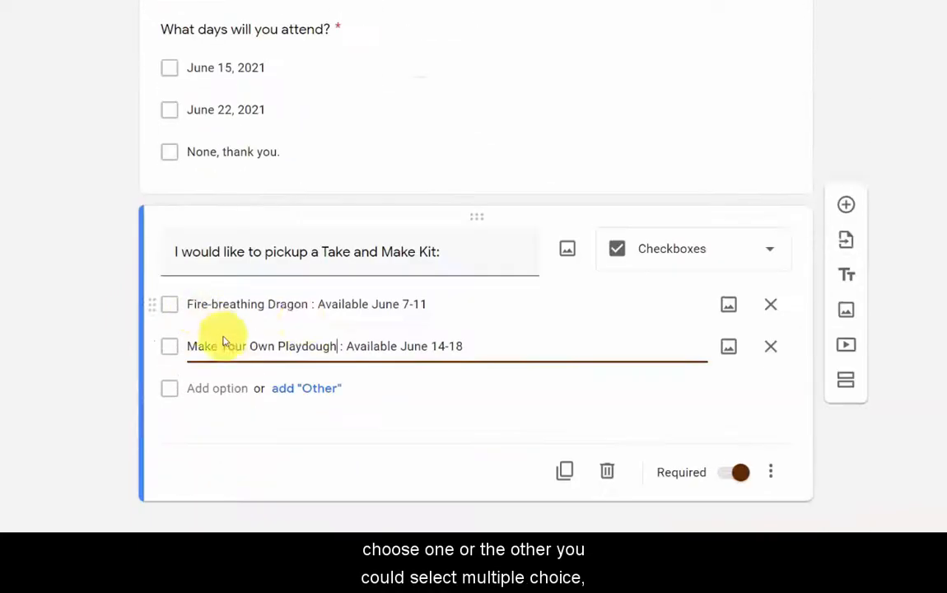
Switch the Take and Make Kit question from Checkboxes to Multiple choice
{"action": "left_click", "coordinate": [767, 250]}
{"action": "left_click", "coordinate": [645, 141]}
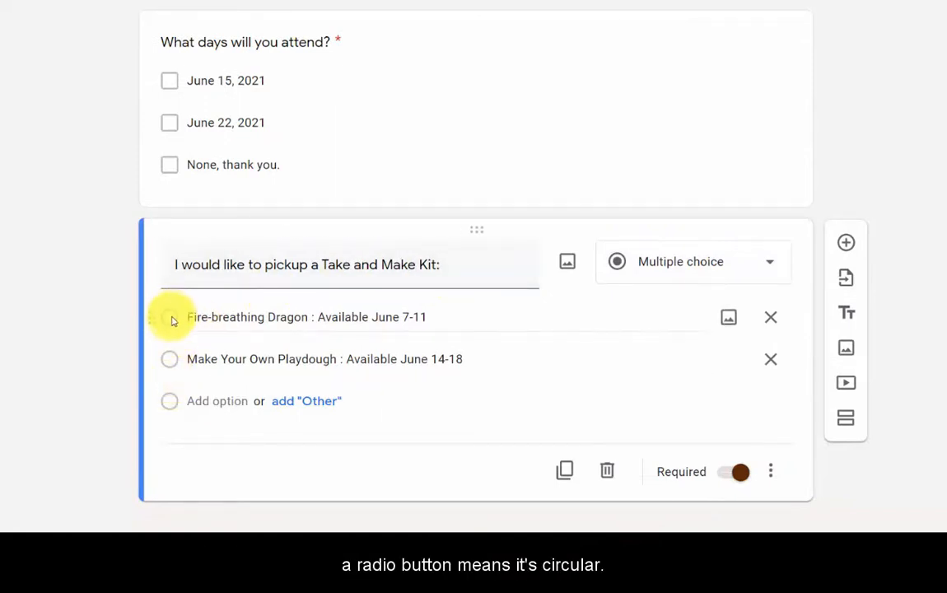
{"action": "left_click", "coordinate": [172, 322]}
{"action": "left_click", "coordinate": [171, 323]}
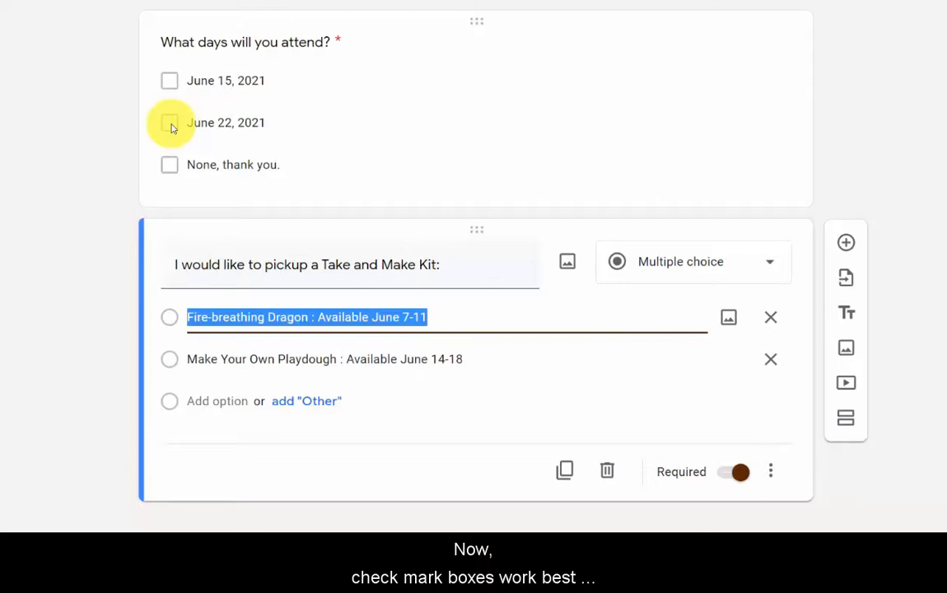
Append ' (select all that apply)' to the 'What days will you attend?' question title
{"action": "left_click", "coordinate": [335, 42]}
{"action": "left_click", "coordinate": [355, 60]}
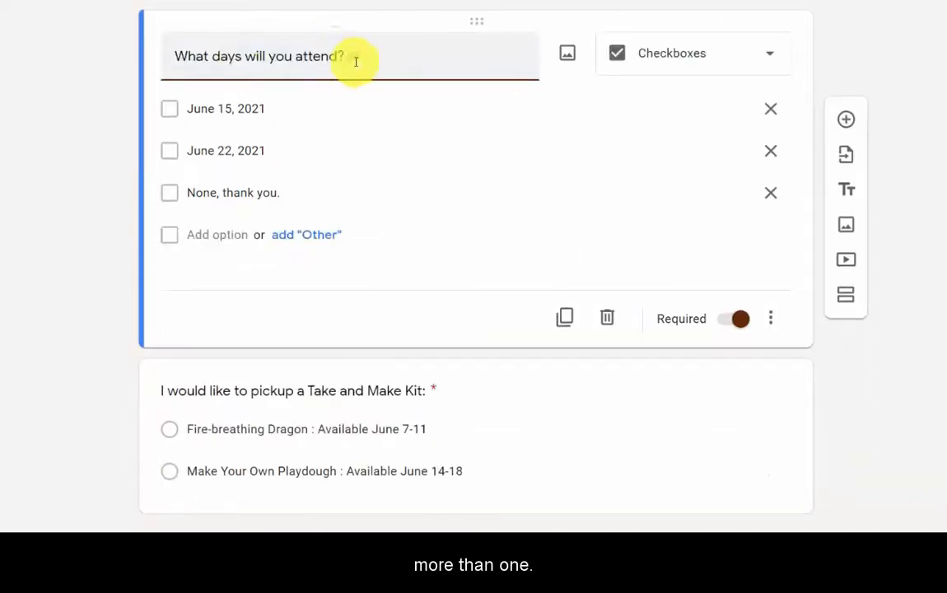
{"action": "type", "text": "(select al"}
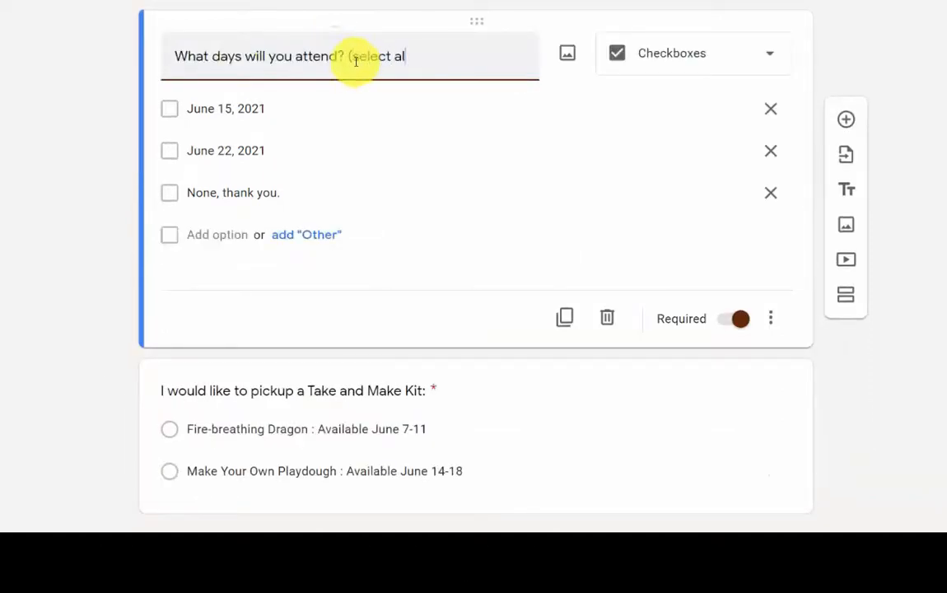
{"action": "type", "text": "l "}
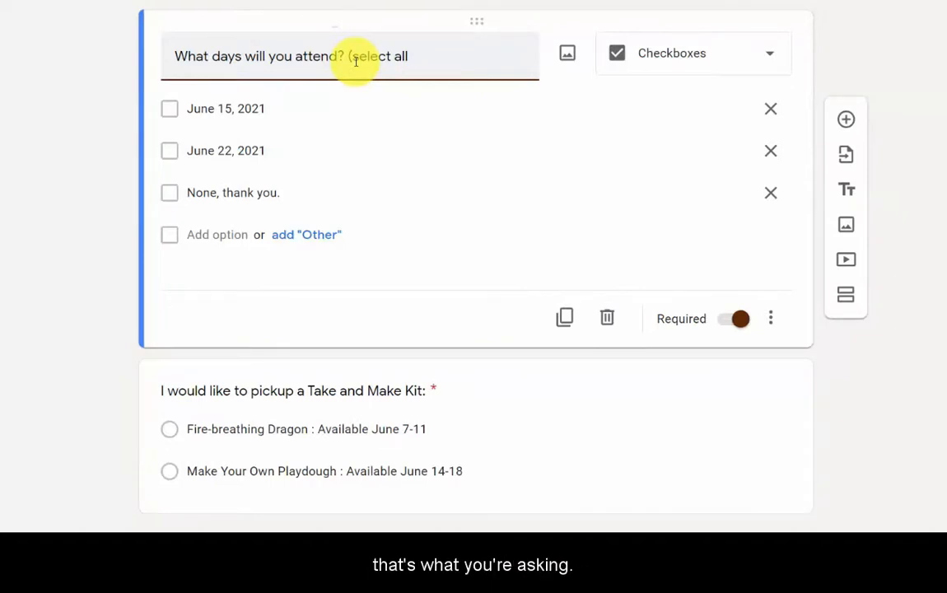
{"action": "type", "text": "that apply"}
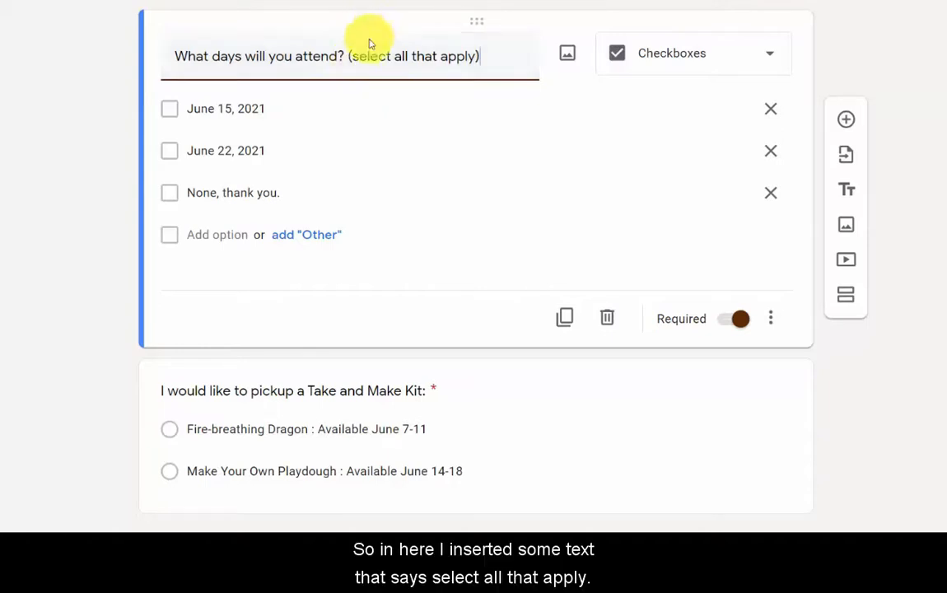
{"action": "left_click_drag", "start_coordinate": [348, 56], "coordinate": [487, 59]}
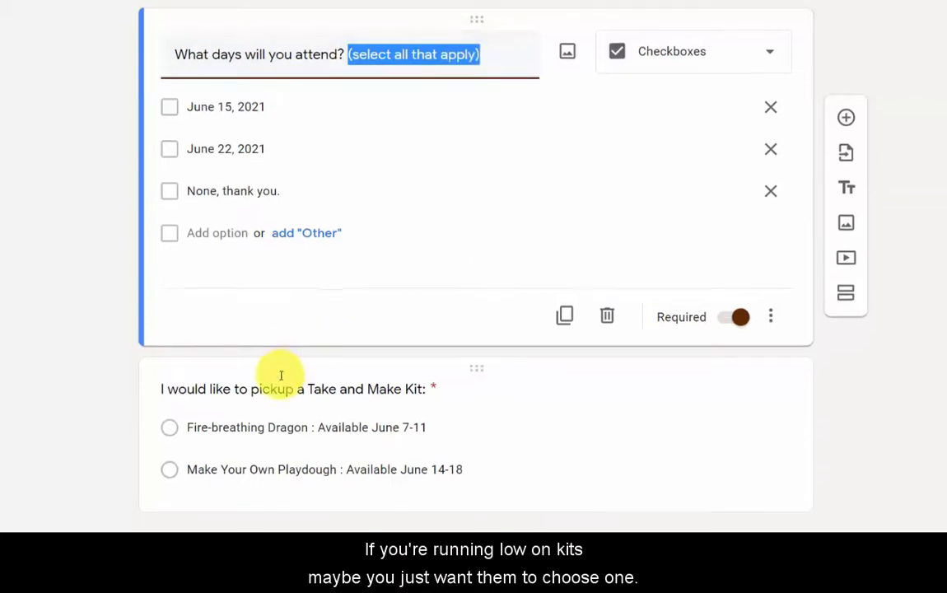
{"action": "scroll", "coordinate": [330, 378], "scroll_direction": "down", "scroll_amount": 1}
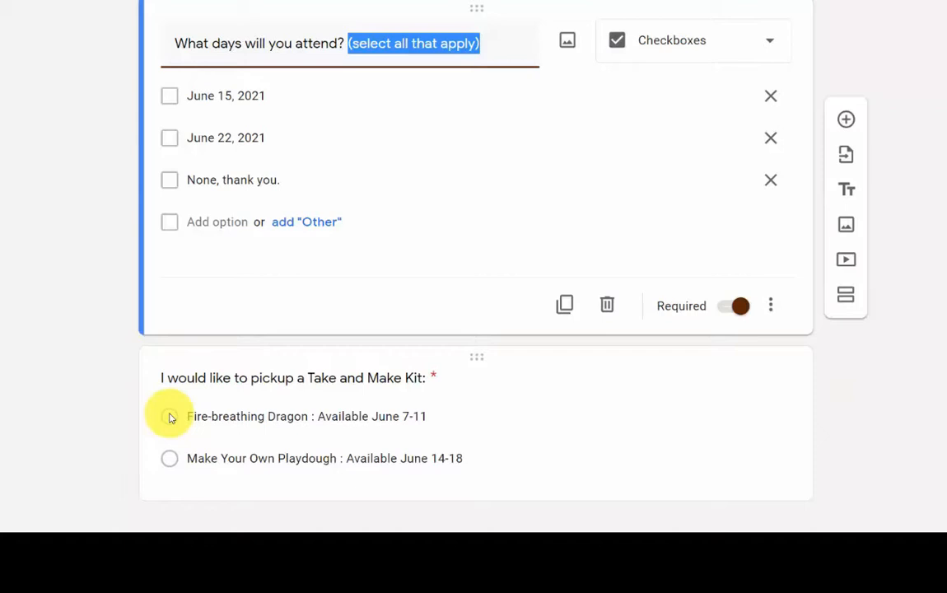
Turn off Required on the Take and Make Kit question, leaving the attendance question required
{"action": "left_click", "coordinate": [480, 362]}
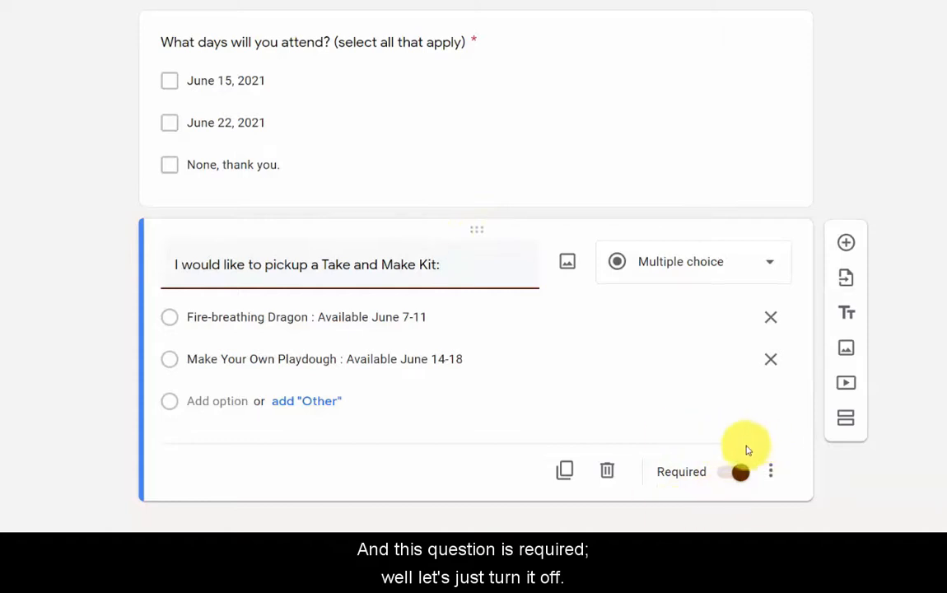
{"action": "left_click", "coordinate": [740, 474]}
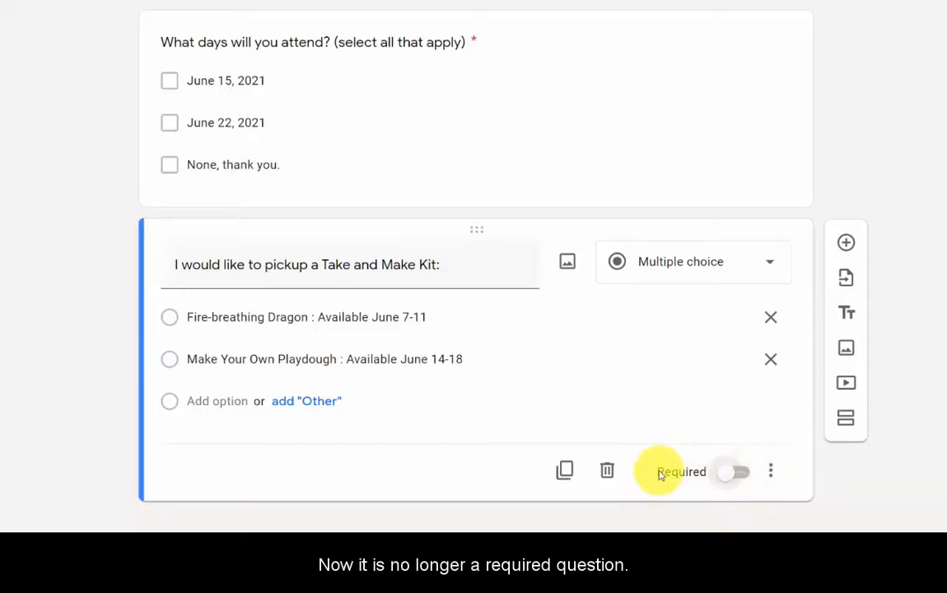
{"action": "scroll", "coordinate": [535, 388], "scroll_direction": "up", "scroll_amount": 5}
{"action": "scroll", "coordinate": [535, 388], "scroll_direction": "down", "scroll_amount": 3}
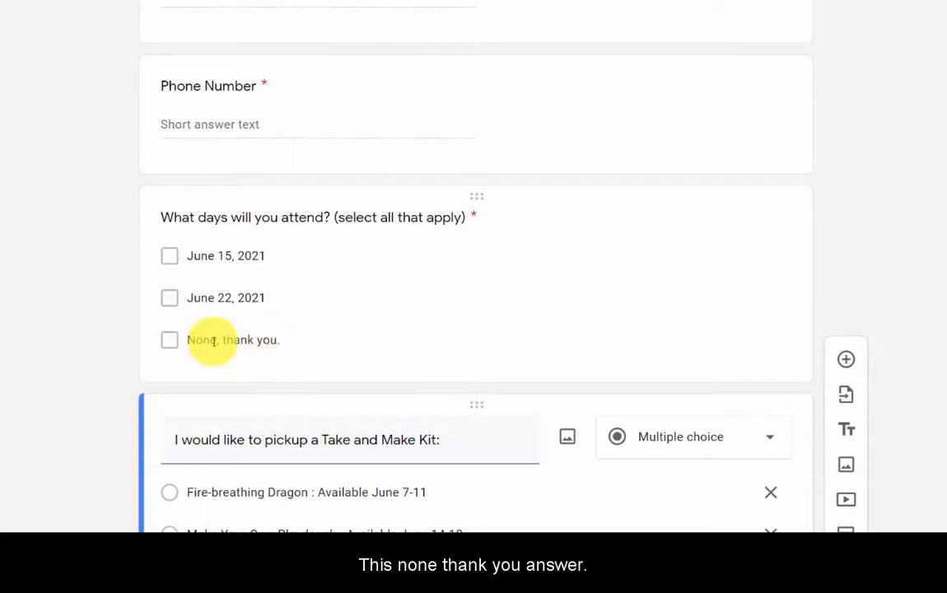
{"action": "left_click", "coordinate": [469, 196]}
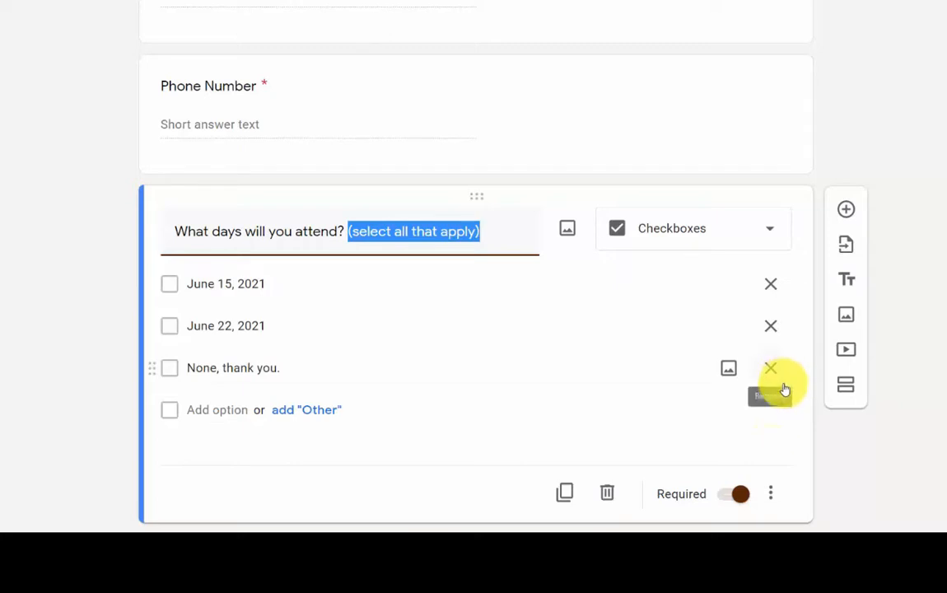
{"action": "scroll", "coordinate": [638, 376], "scroll_direction": "up", "scroll_amount": 15}
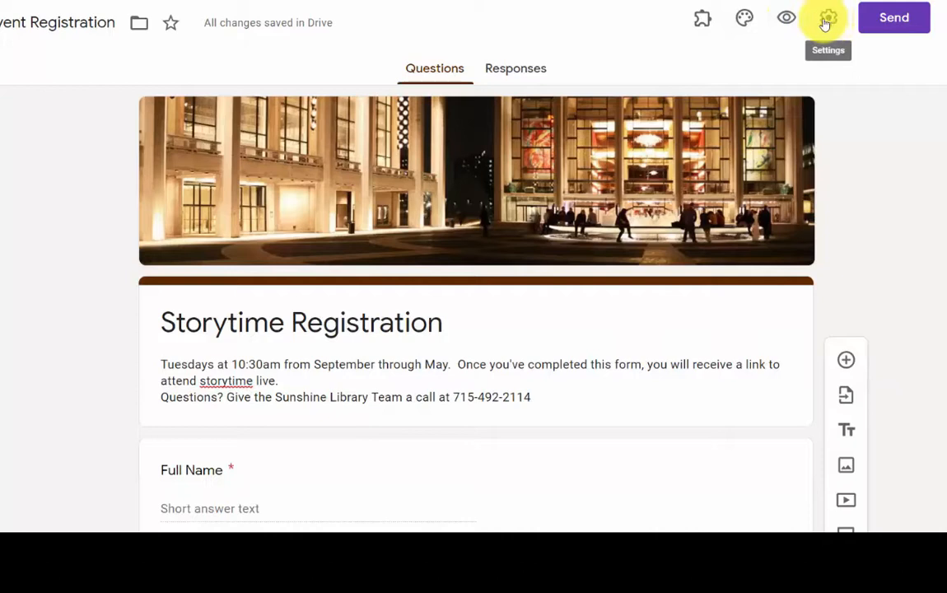
Set the Storytime Registration form's theme colour to Green instead of brown
{"action": "left_click", "coordinate": [742, 18]}
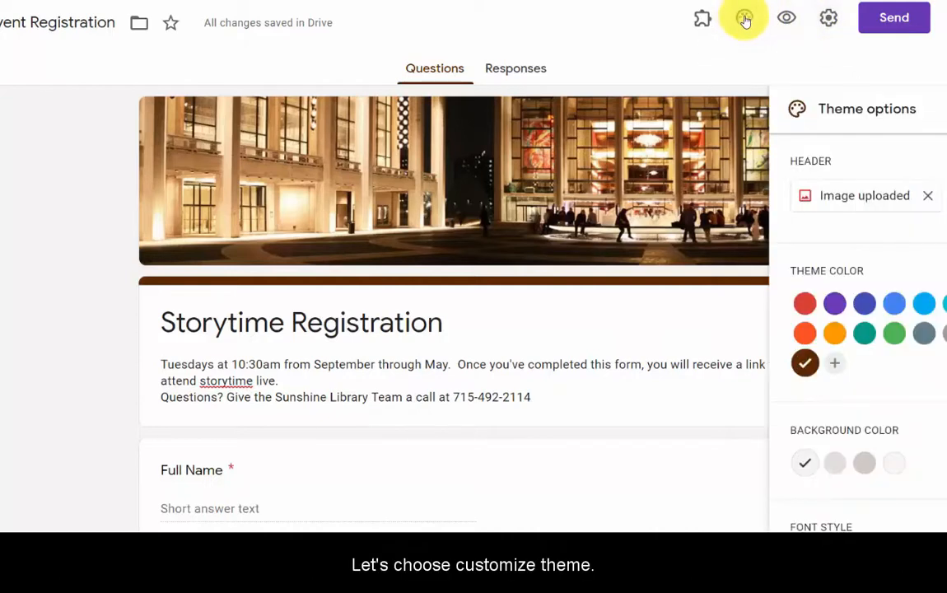
{"action": "scroll", "coordinate": [932, 241], "scroll_direction": "down", "scroll_amount": 1}
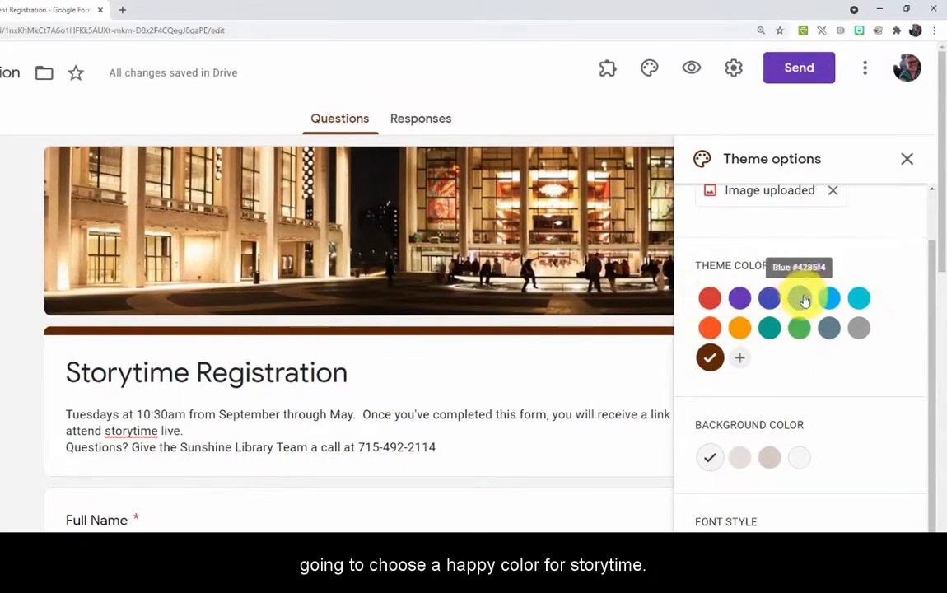
{"action": "left_click", "coordinate": [799, 331]}
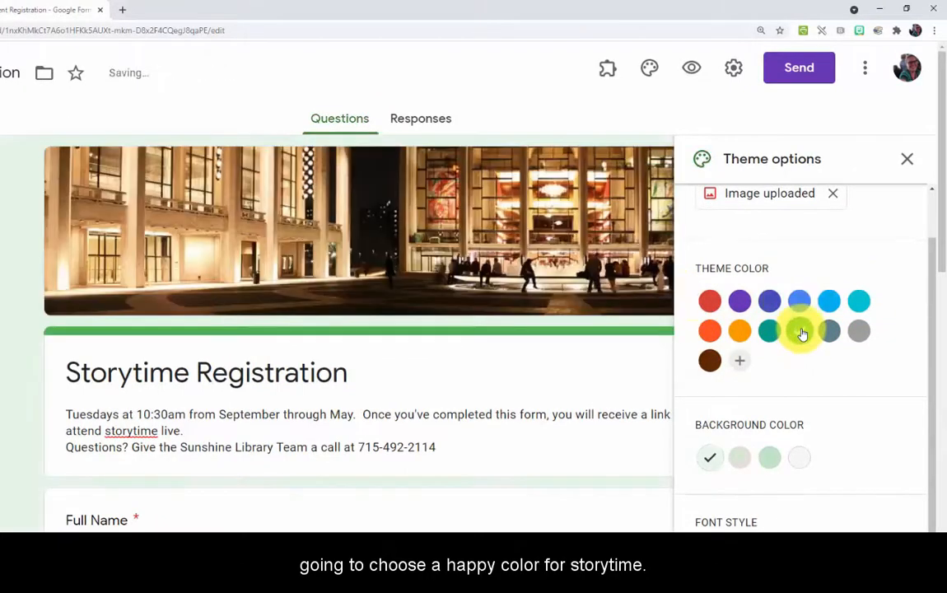
{"action": "scroll", "coordinate": [831, 393], "scroll_direction": "up", "scroll_amount": 1}
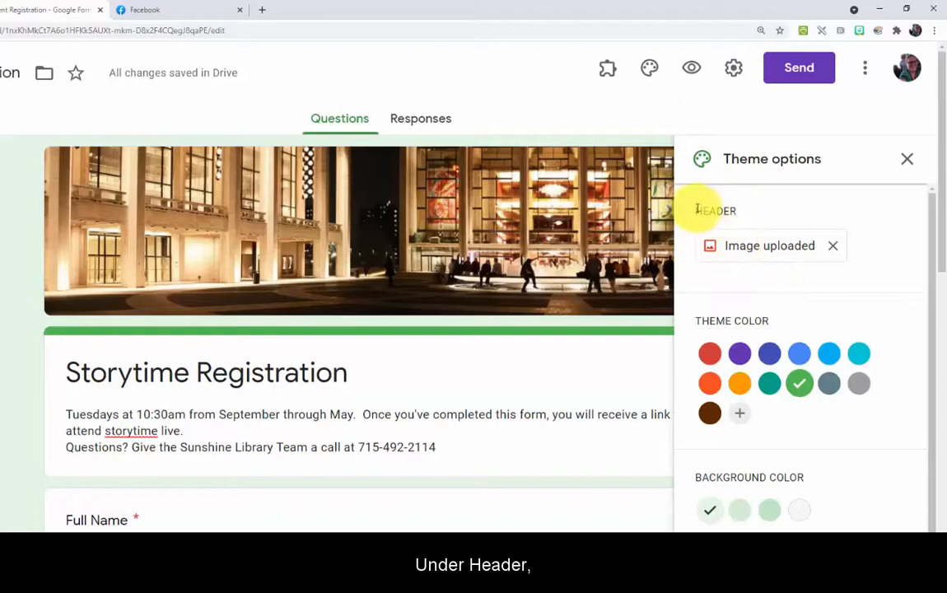
Try the colourful yarn theme image as the form header
{"action": "left_click", "coordinate": [755, 249]}
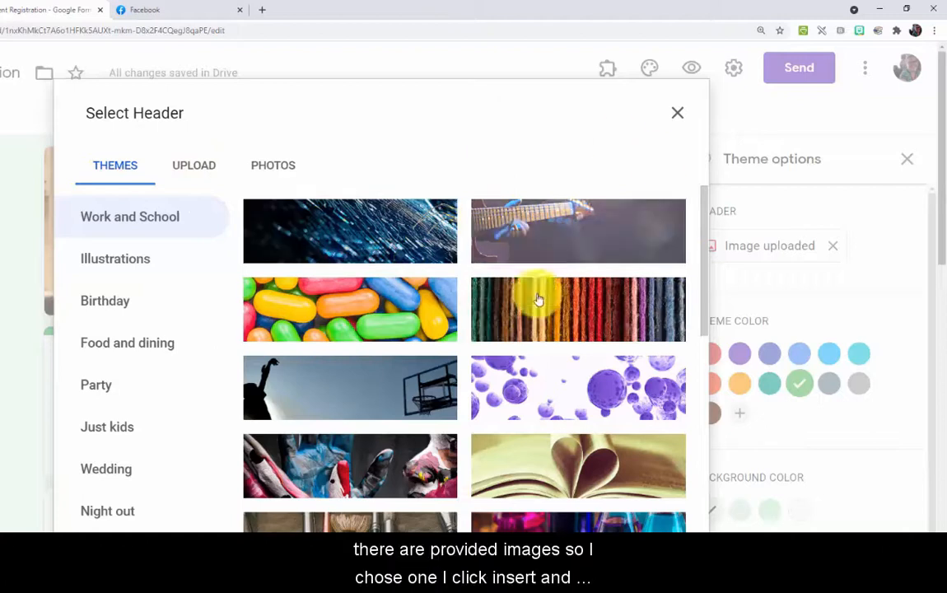
{"action": "scroll", "coordinate": [393, 360], "scroll_direction": "down", "scroll_amount": 1}
{"action": "left_click", "coordinate": [531, 255]}
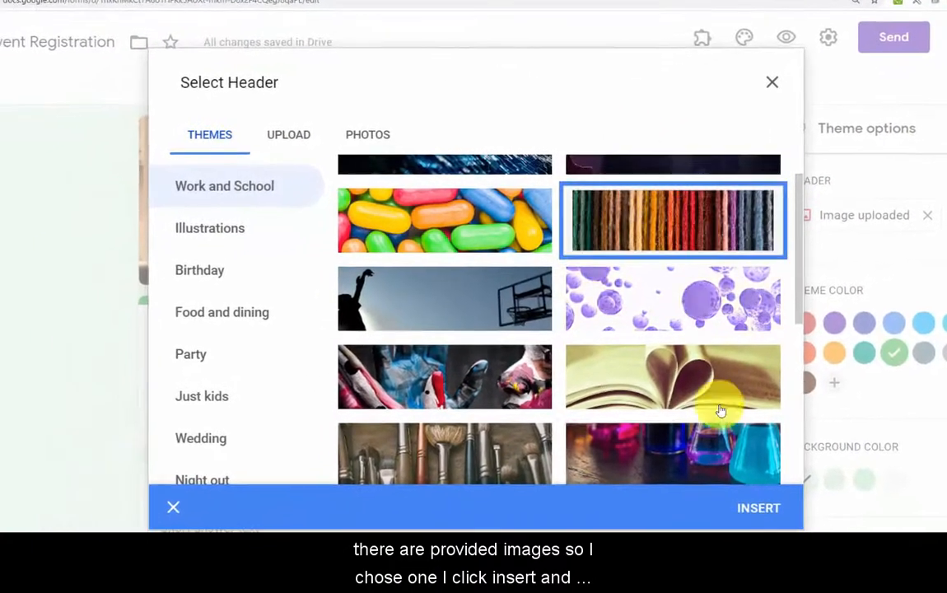
{"action": "left_click", "coordinate": [753, 506]}
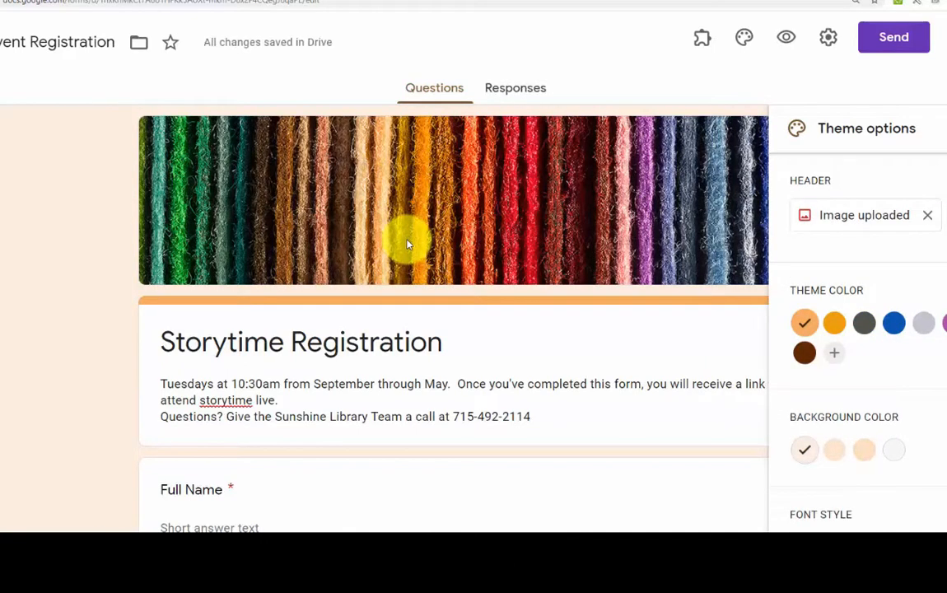
Upload storyhour space.jpg as the header, cropped to the flower-and-animal mural strip
{"action": "left_click", "coordinate": [840, 216]}
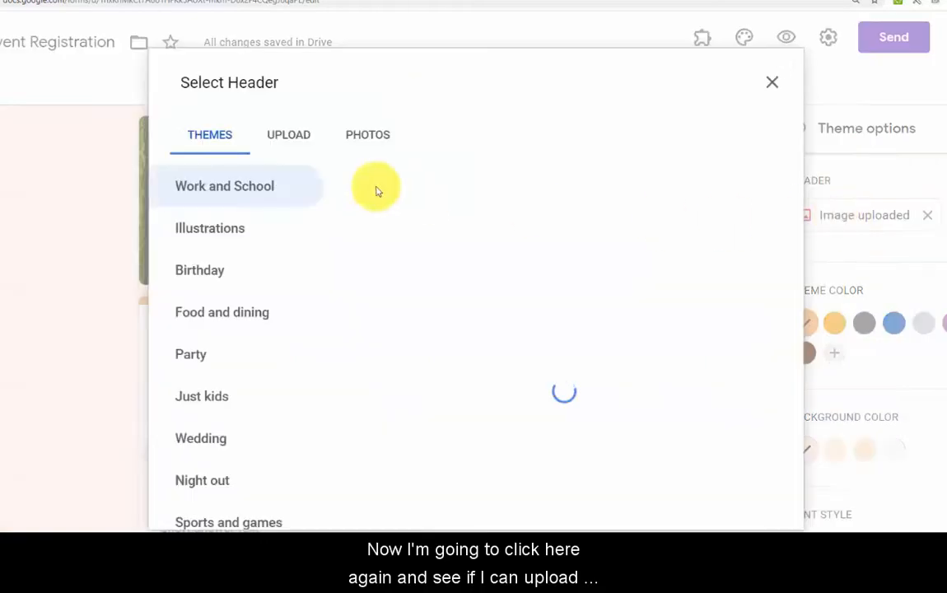
{"action": "left_click", "coordinate": [287, 137]}
{"action": "left_click", "coordinate": [487, 397]}
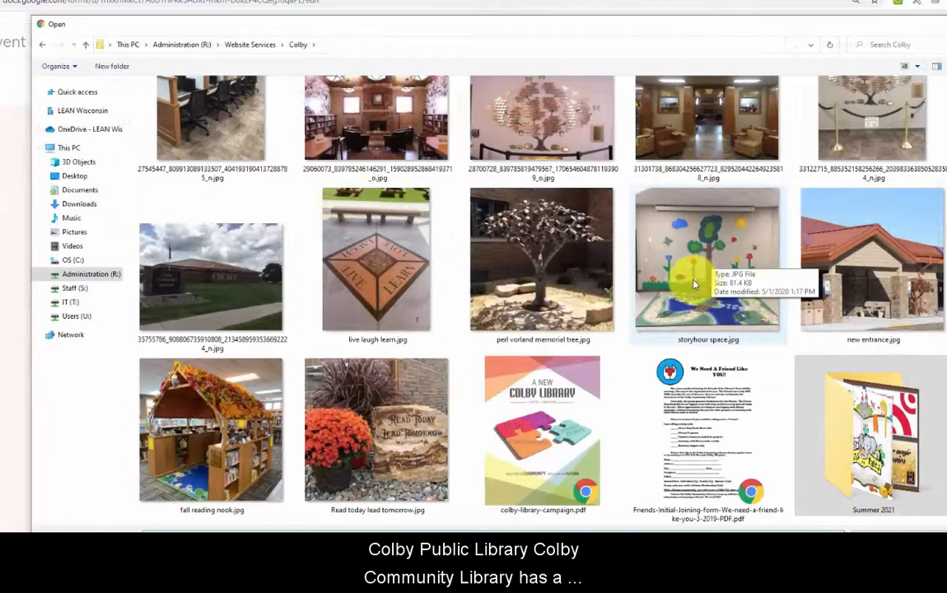
{"action": "left_click", "coordinate": [743, 239]}
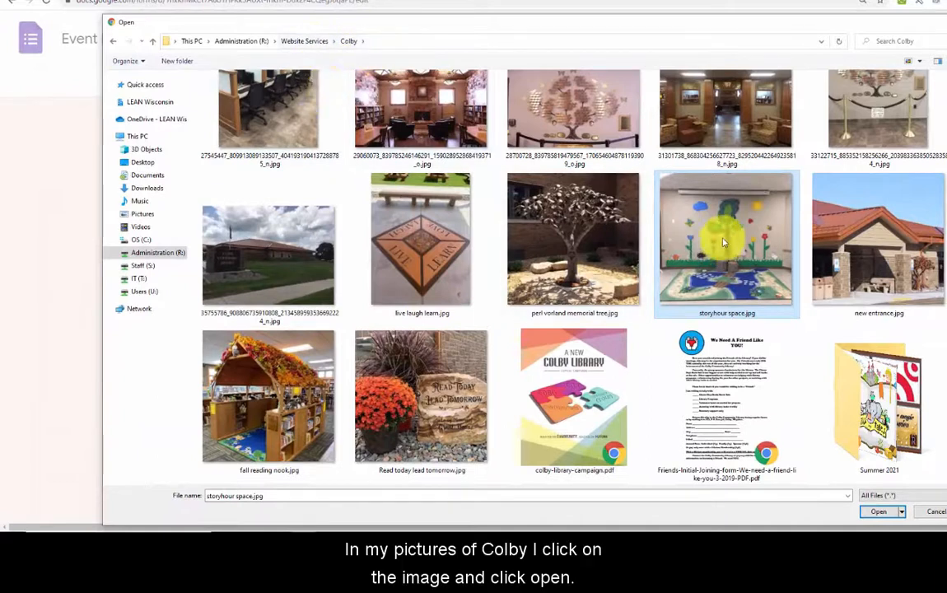
{"action": "left_click", "coordinate": [878, 512]}
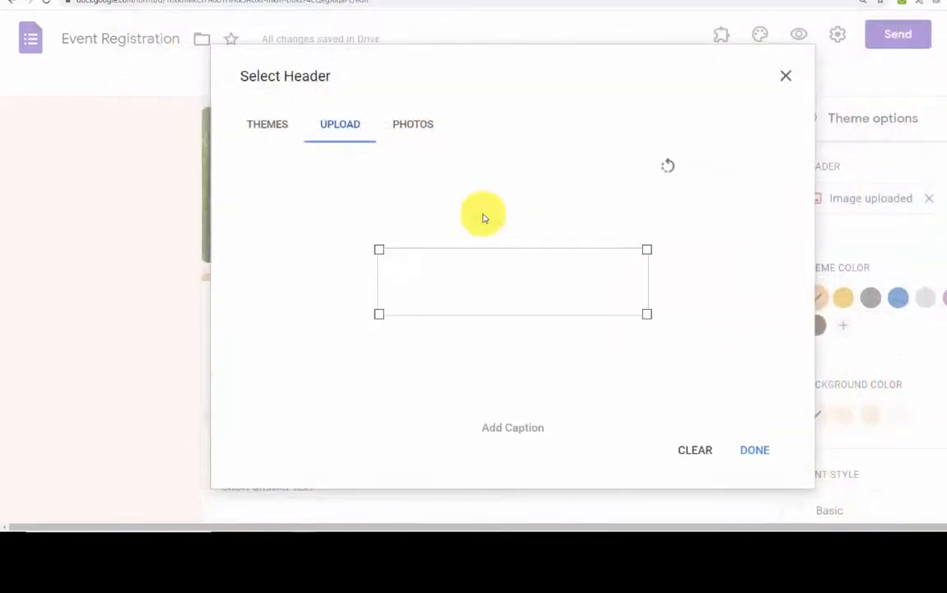
{"action": "left_click_drag", "start_coordinate": [485, 267], "coordinate": [482, 309]}
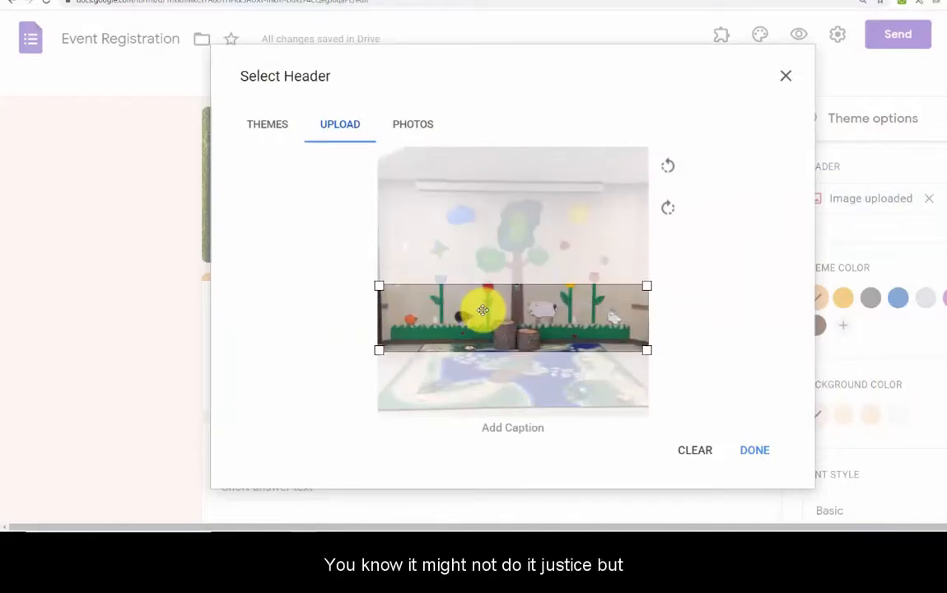
{"action": "left_click", "coordinate": [754, 450]}
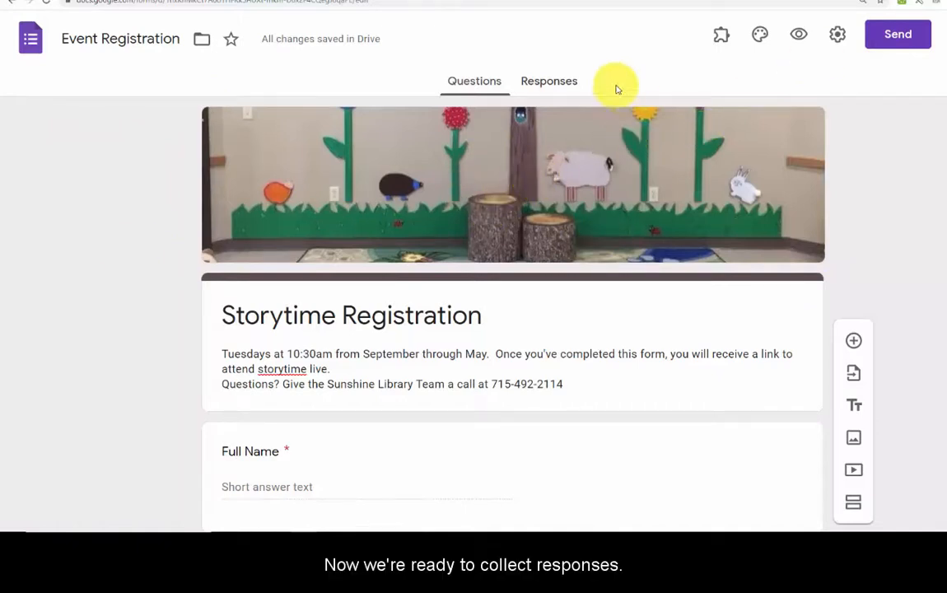
Remove the Wisconsin Valley Library Service sign-in restriction so outside users can respond
{"action": "left_click", "coordinate": [835, 35]}
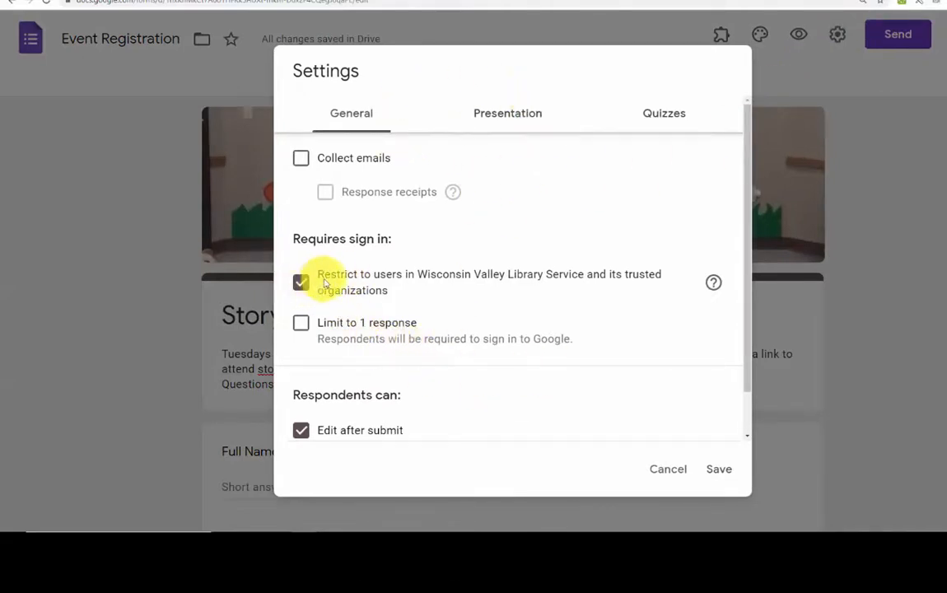
{"action": "left_click_drag", "start_coordinate": [294, 239], "coordinate": [387, 239]}
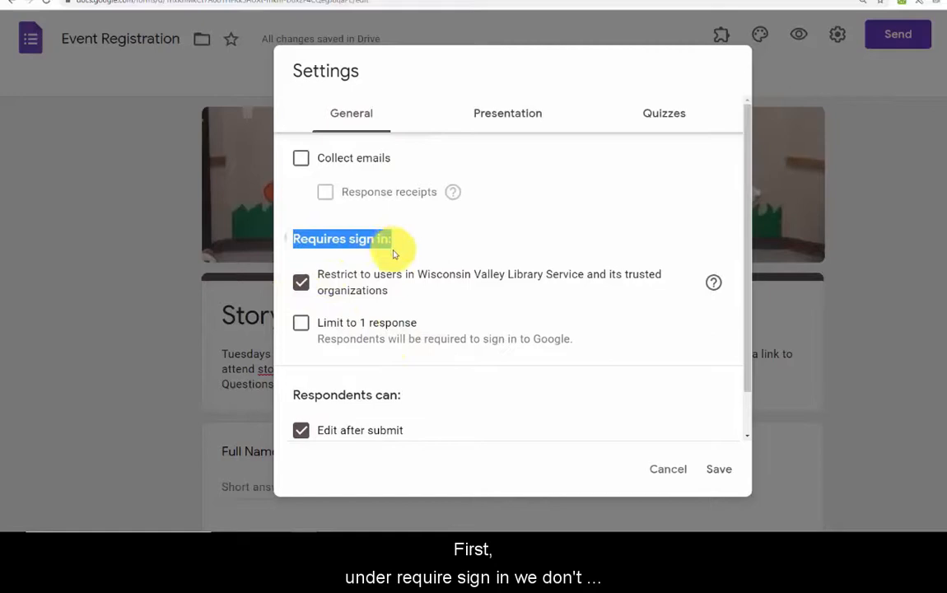
{"action": "left_click", "coordinate": [381, 275]}
{"action": "left_click", "coordinate": [306, 280]}
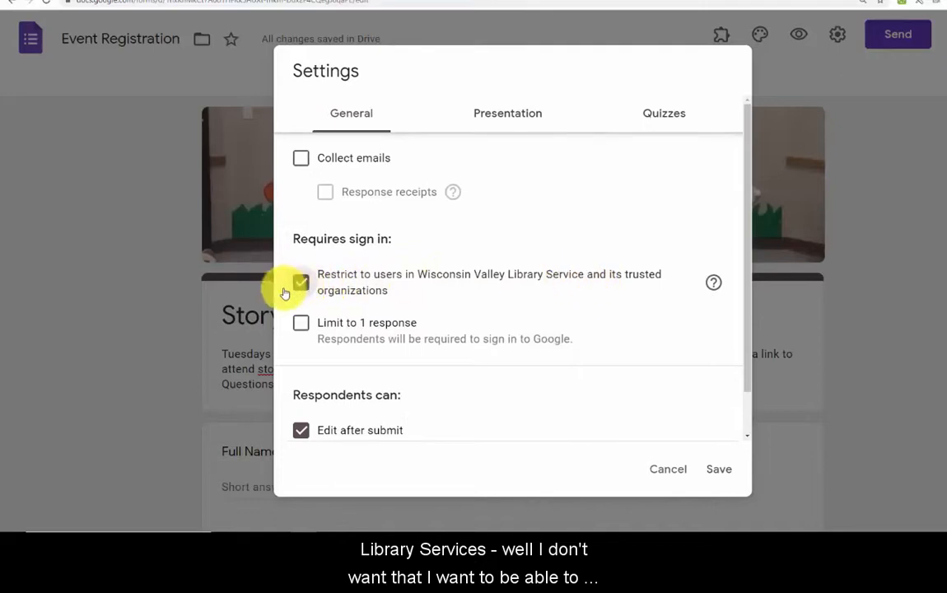
{"action": "left_click", "coordinate": [298, 278]}
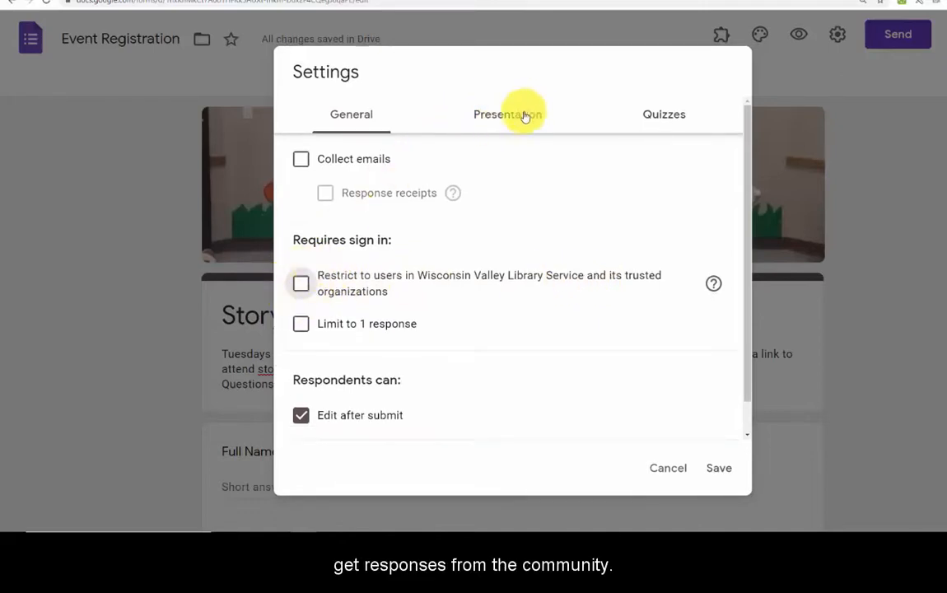
Collect respondents' email addresses and set response receipts to Always
{"action": "left_click", "coordinate": [301, 159]}
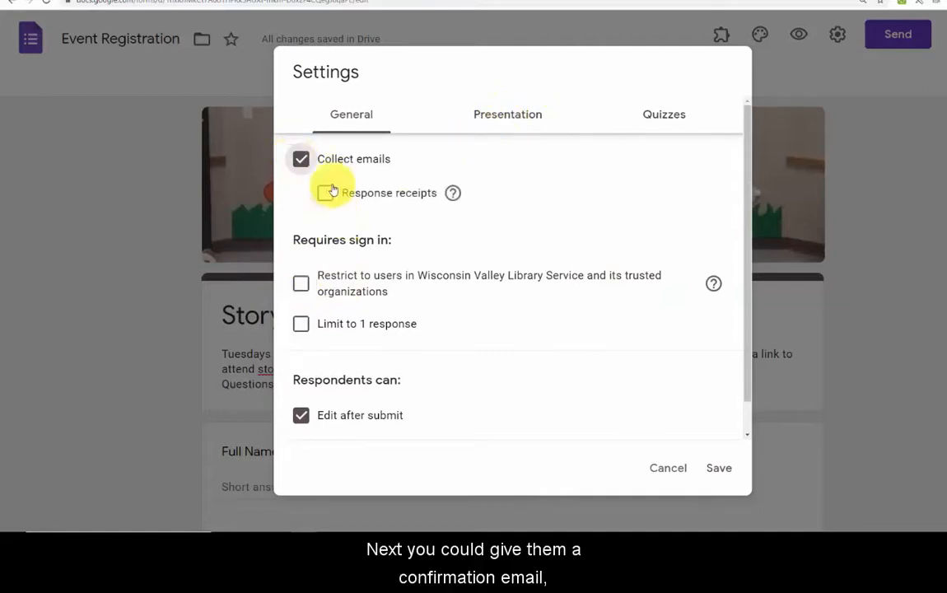
{"action": "left_click", "coordinate": [300, 158]}
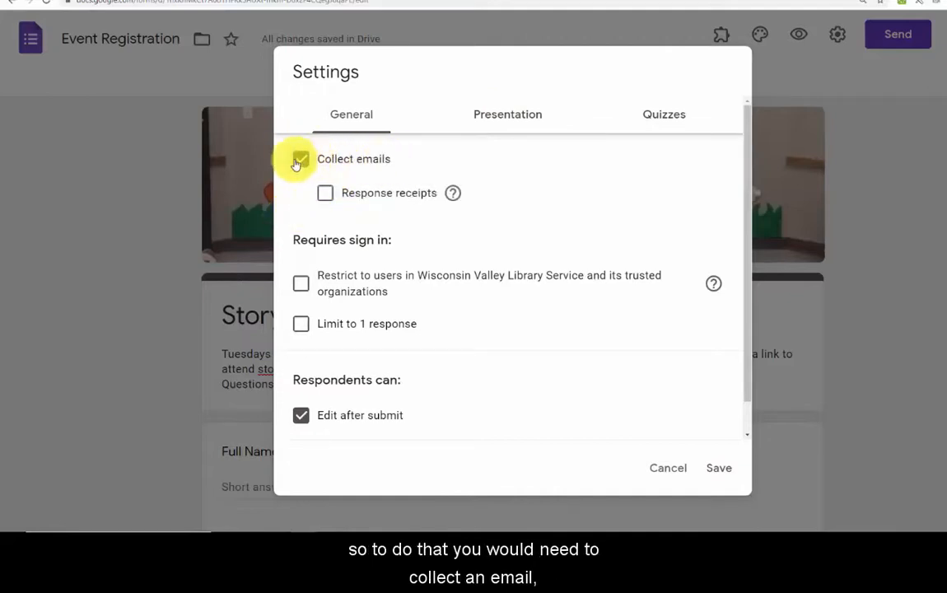
{"action": "left_click", "coordinate": [325, 194]}
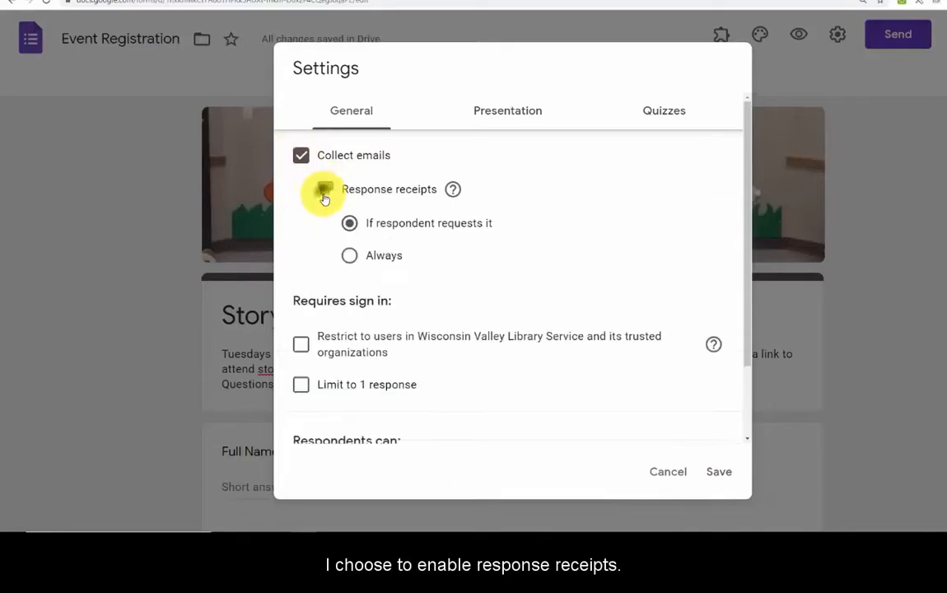
{"action": "left_click", "coordinate": [349, 257]}
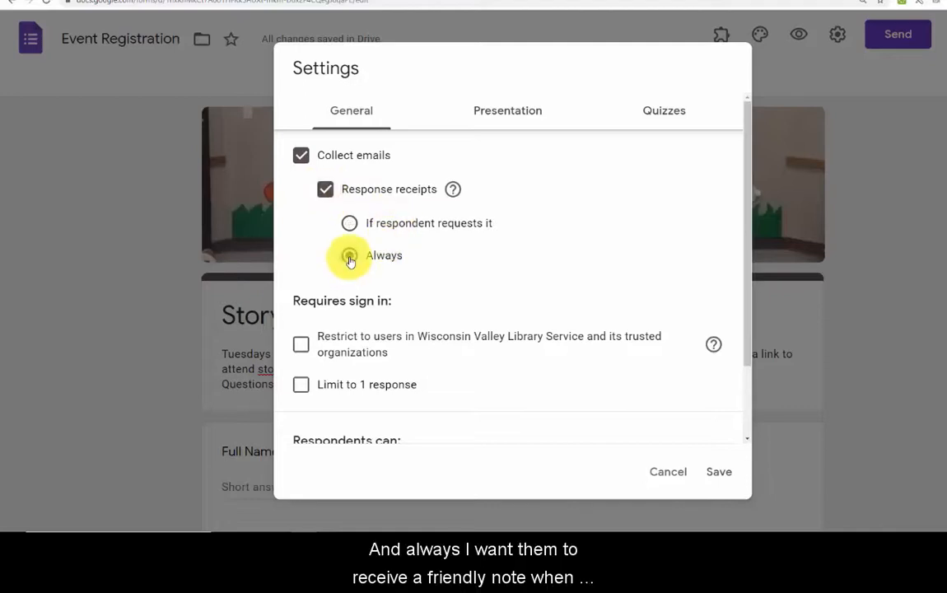
{"action": "scroll", "coordinate": [442, 290], "scroll_direction": "down", "scroll_amount": 1}
{"action": "scroll", "coordinate": [441, 290], "scroll_direction": "up", "scroll_amount": 1}
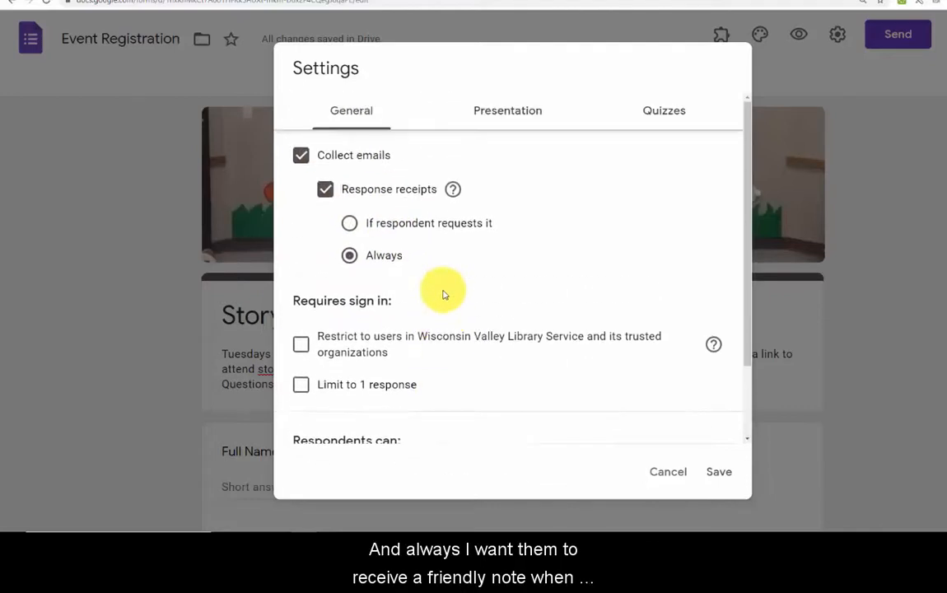
{"action": "left_click", "coordinate": [512, 116]}
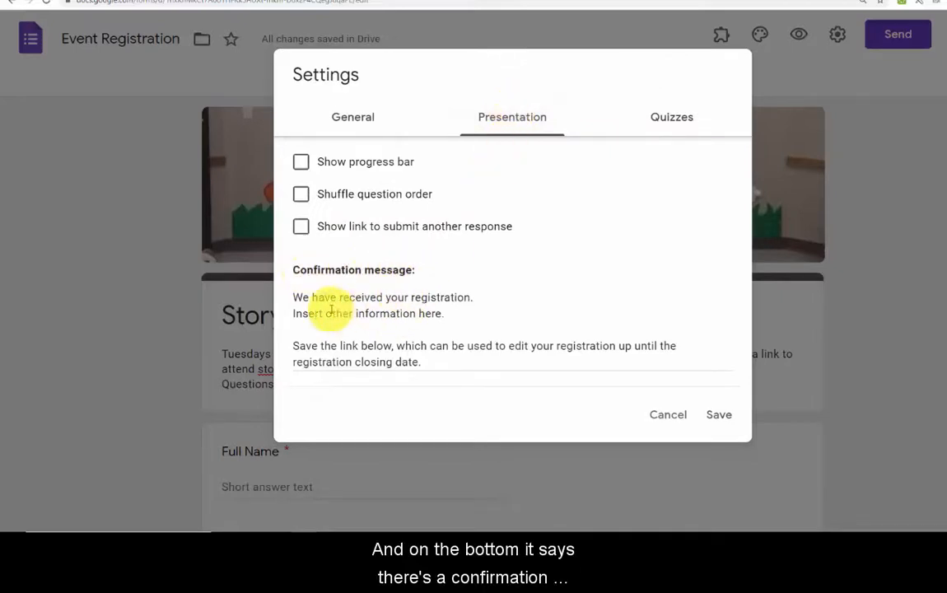
Trim the confirmation message to the Sunshine Public Library Storytime text ending 'See you soon!' and save
{"action": "triple_click", "coordinate": [306, 344]}
{"action": "key", "text": "BackSpace"}
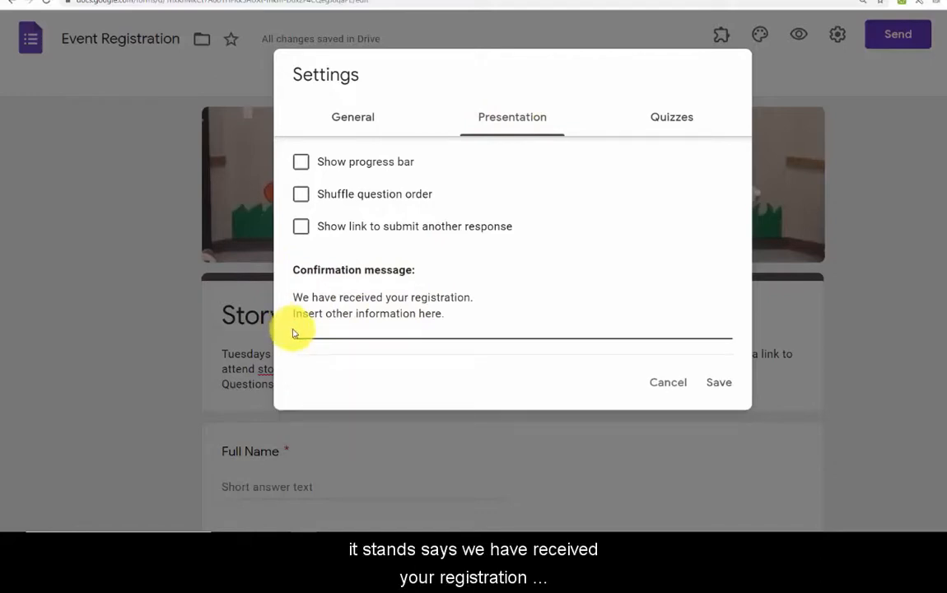
{"action": "key", "text": "BackSpace"}
{"action": "left_click_drag", "start_coordinate": [456, 313], "coordinate": [271, 313]}
{"action": "key", "text": "BackSpace"}
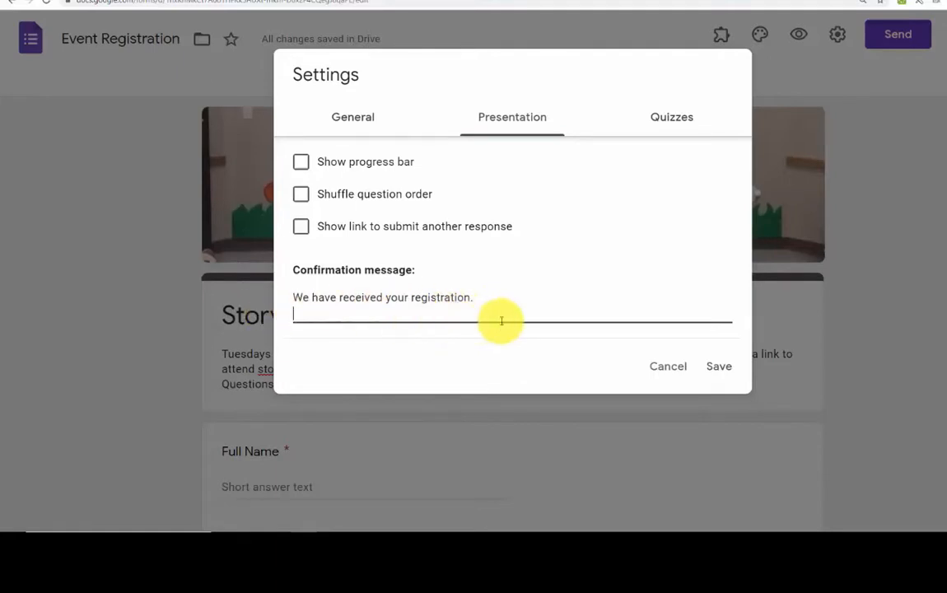
{"action": "key", "text": "BackSpace"}
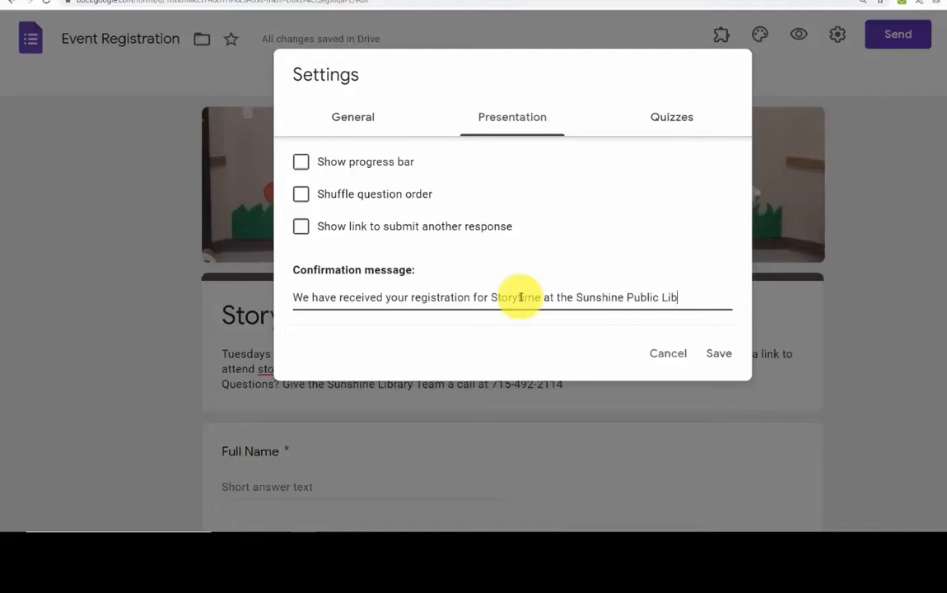
{"action": "type", "text": "ou soon!"}
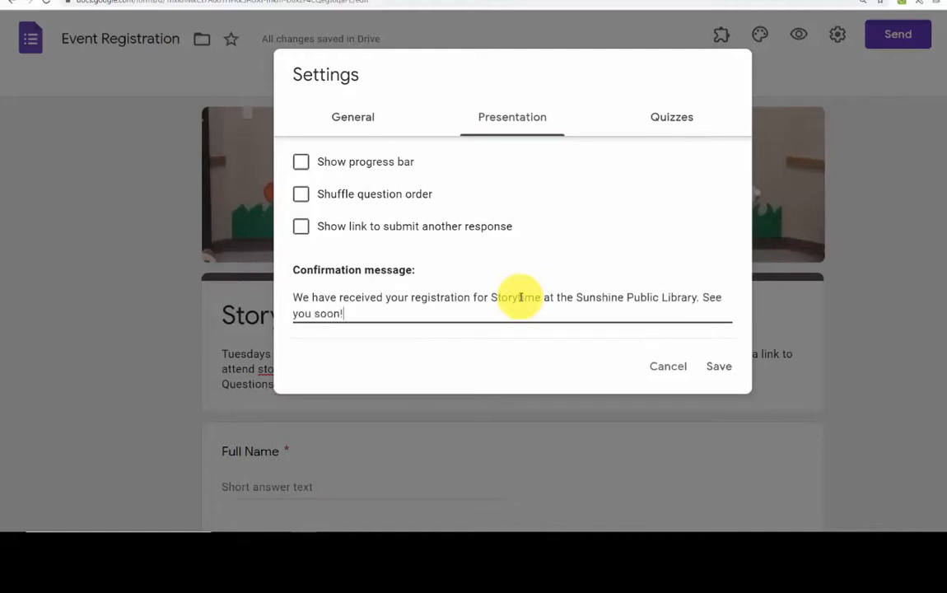
{"action": "left_click", "coordinate": [719, 367]}
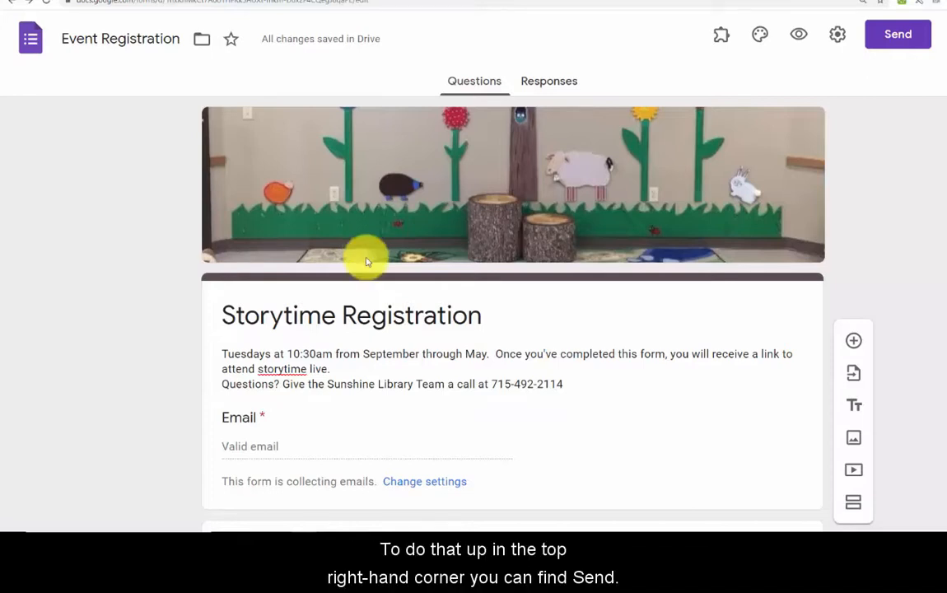
Copy the Storytime Registration form's shareable link from the Send form dialog
{"action": "left_click", "coordinate": [910, 36]}
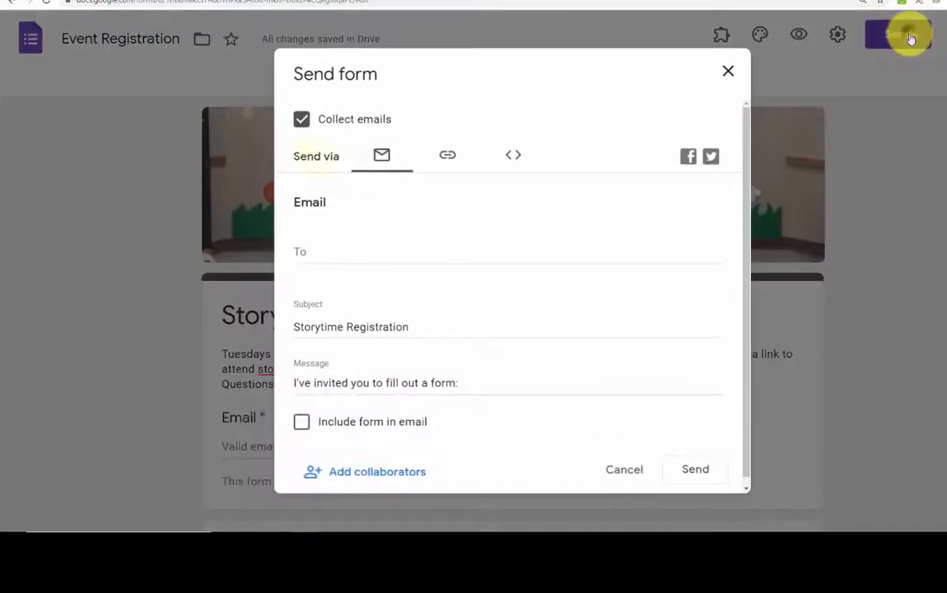
{"action": "left_click", "coordinate": [442, 156]}
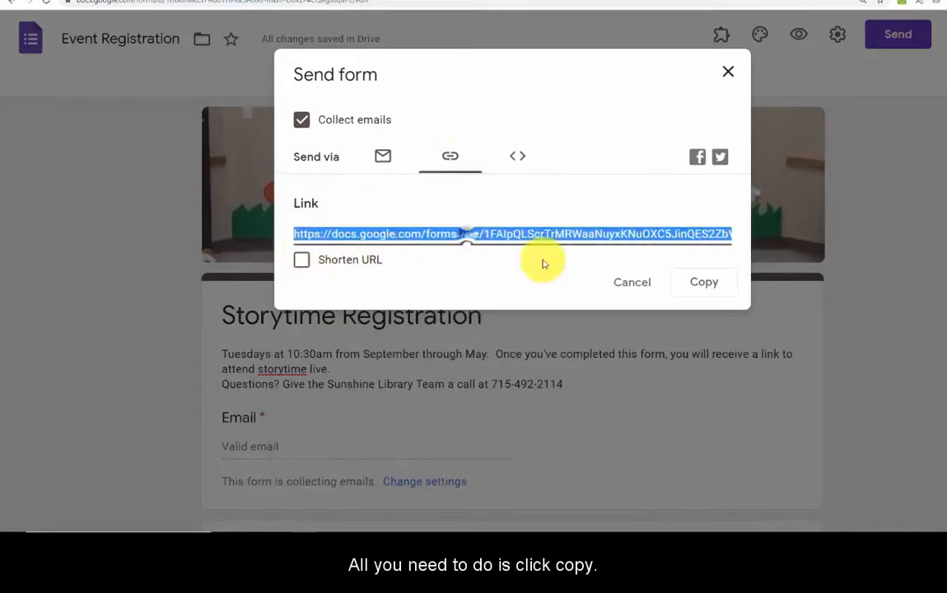
{"action": "left_click", "coordinate": [708, 288]}
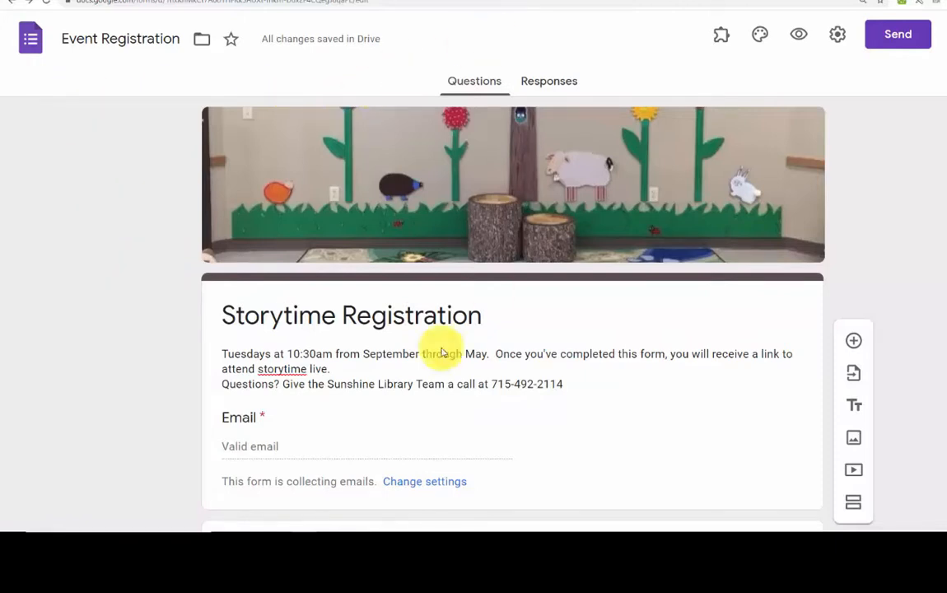
Retitle the form 'Summer Program Registration' and delete the old description paragraph
{"action": "triple_click", "coordinate": [298, 314]}
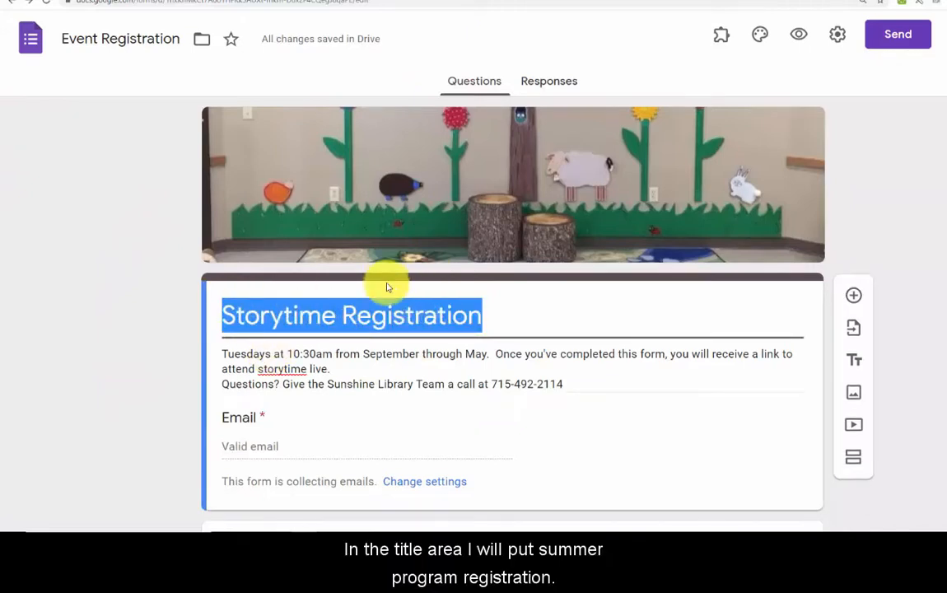
{"action": "type", "text": "Summer Progra"}
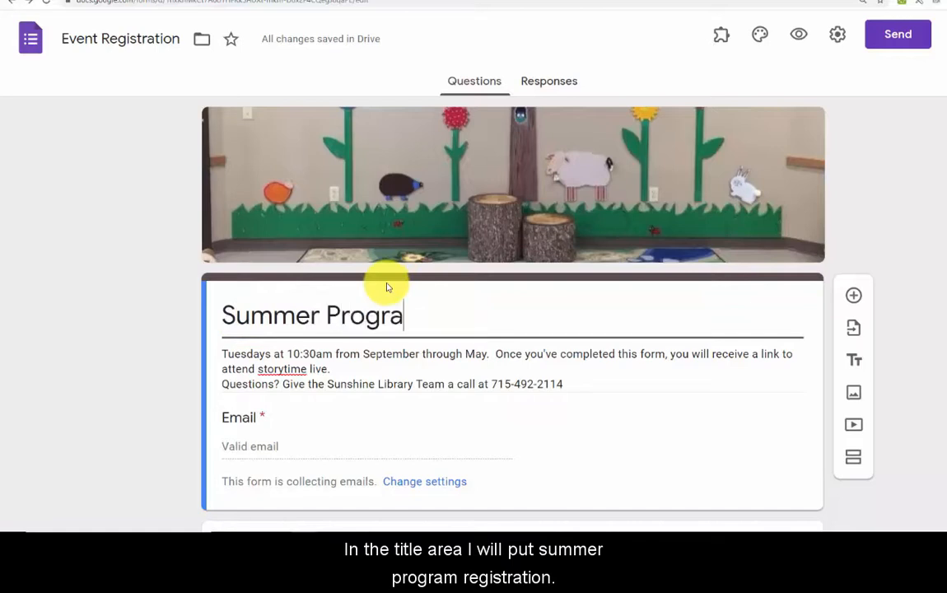
{"action": "type", "text": "m Regi"}
{"action": "triple_click", "coordinate": [223, 352]}
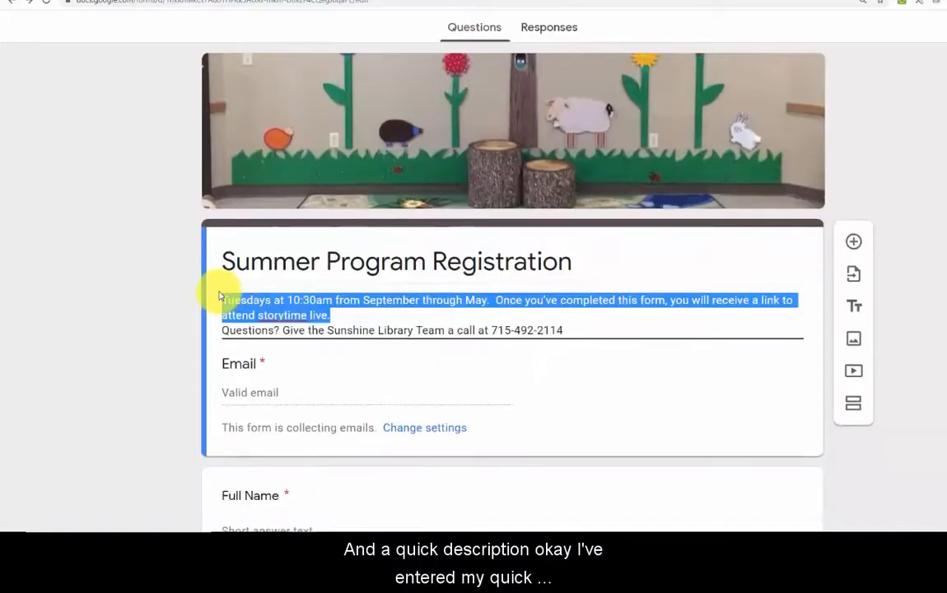
{"action": "key", "text": "BackSpace"}
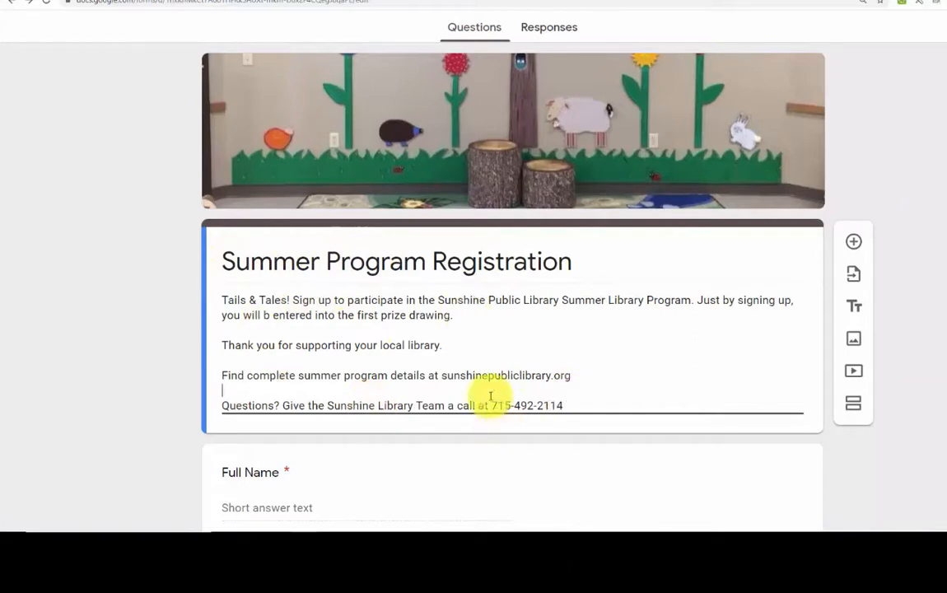
{"action": "scroll", "coordinate": [649, 280], "scroll_direction": "up", "scroll_amount": 1}
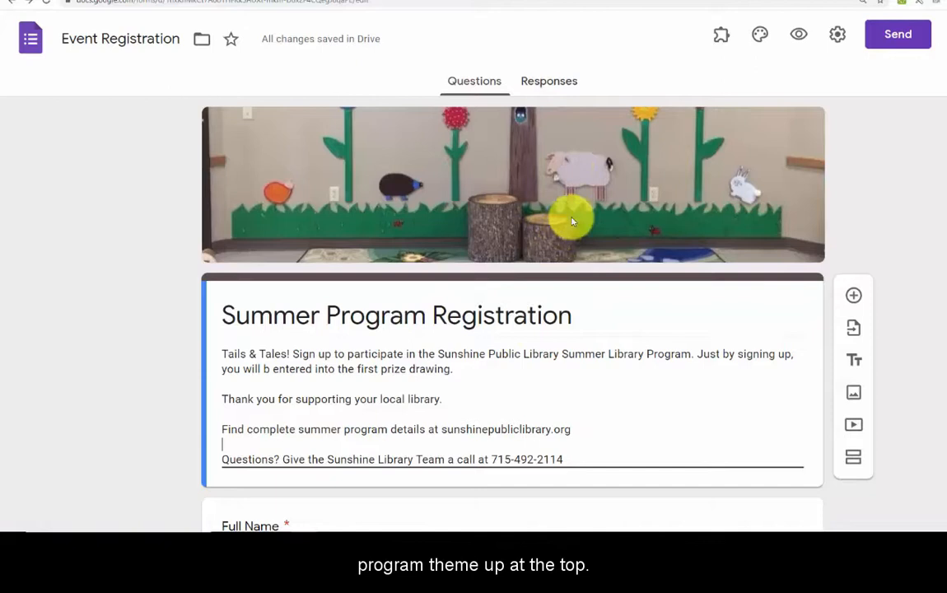
Upload Children-Slogan-Banner.jpg, the Tails and Tales chameleon banner, as the header image
{"action": "left_click", "coordinate": [760, 36]}
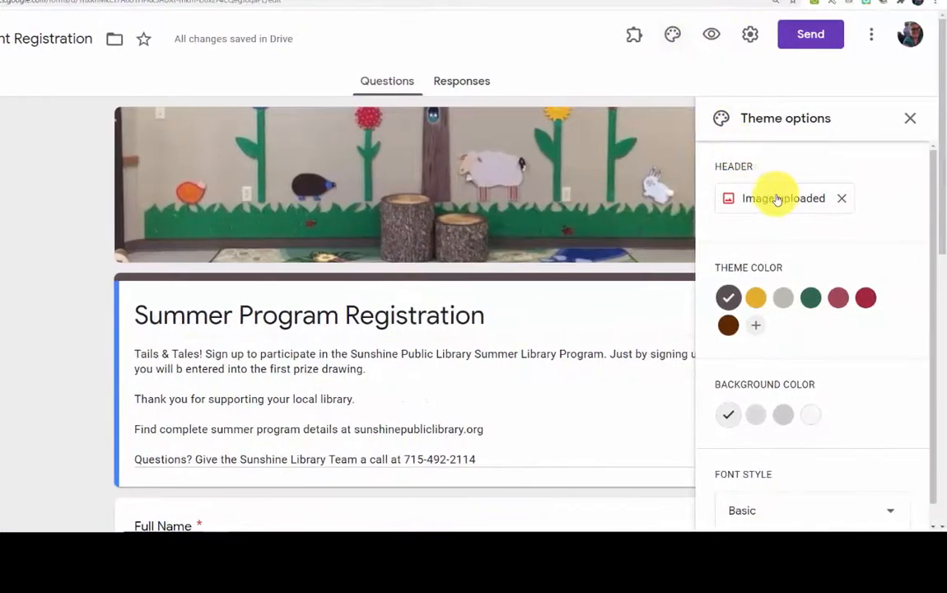
{"action": "left_click", "coordinate": [779, 200]}
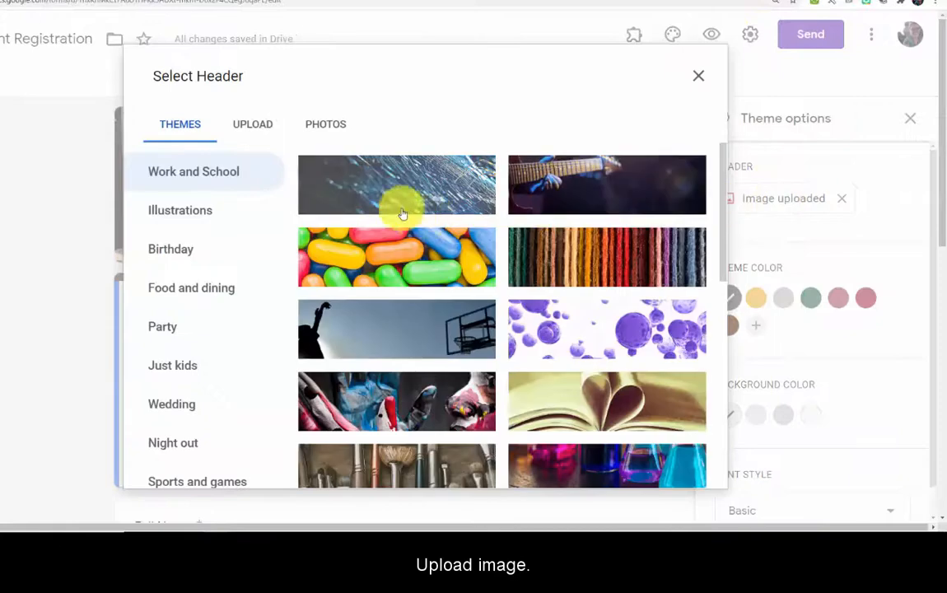
{"action": "left_click", "coordinate": [249, 125]}
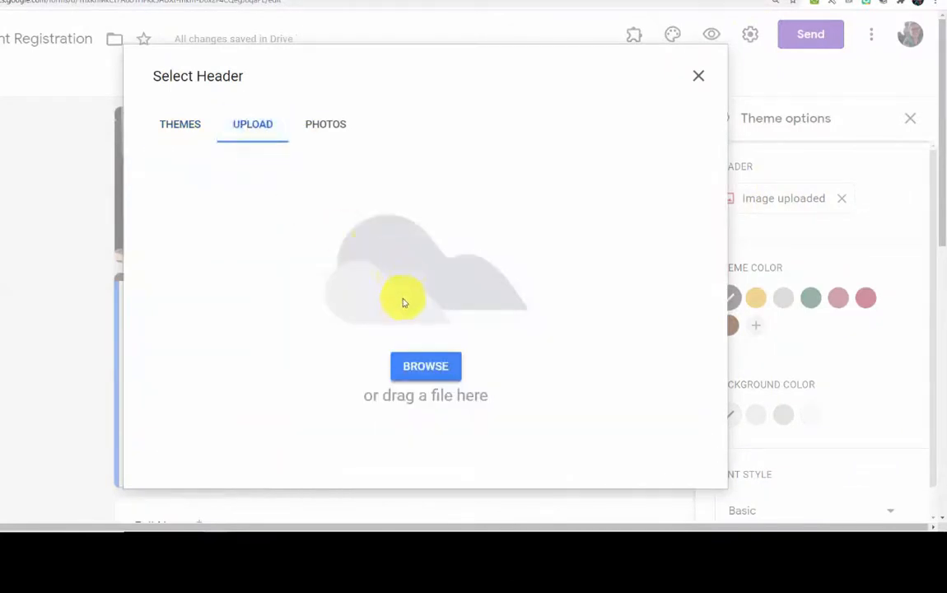
{"action": "left_click", "coordinate": [425, 366]}
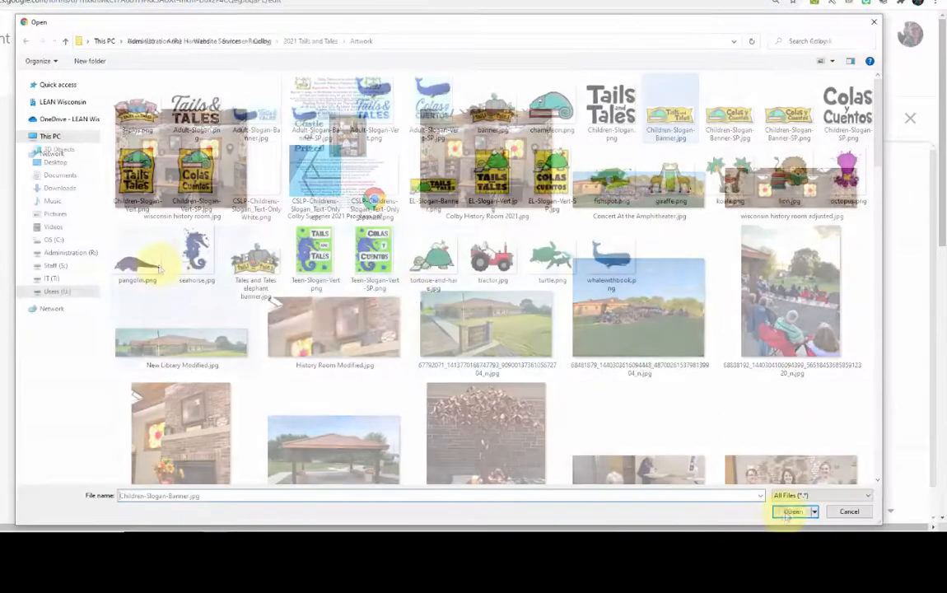
{"action": "left_click", "coordinate": [782, 509]}
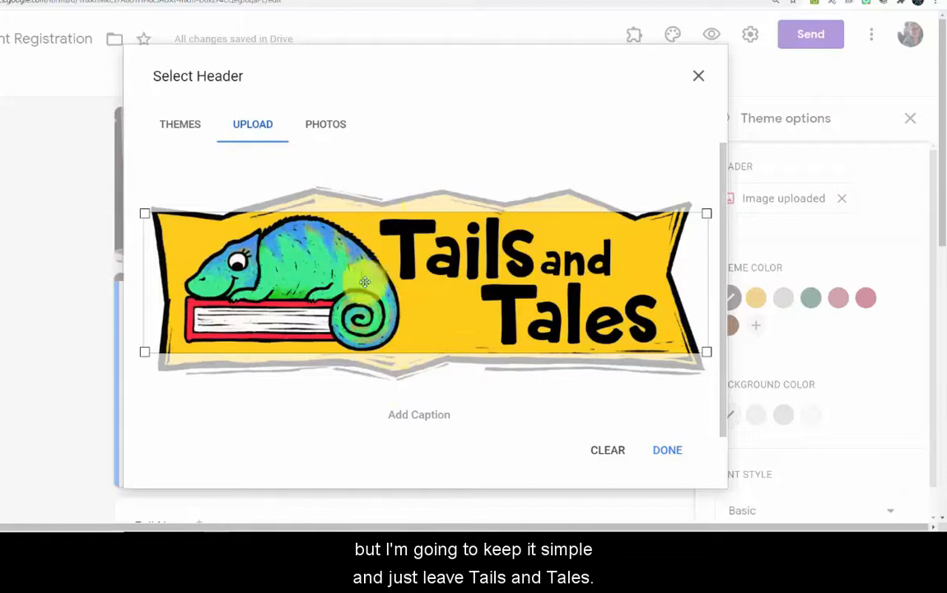
{"action": "left_click", "coordinate": [665, 449]}
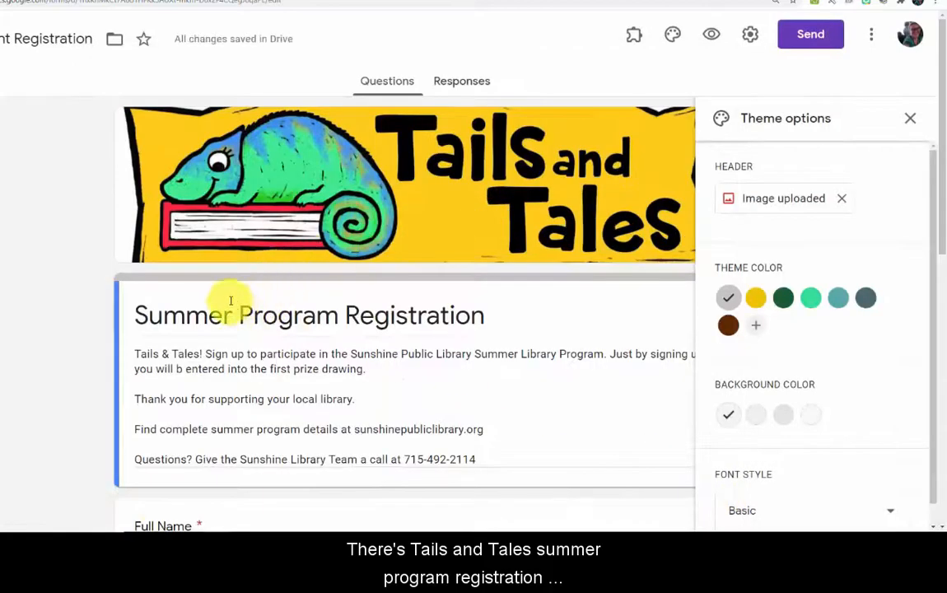
Close the theme panel and duplicate the required Phone Number question directly beneath it
{"action": "scroll", "coordinate": [512, 318], "scroll_direction": "down", "scroll_amount": 2}
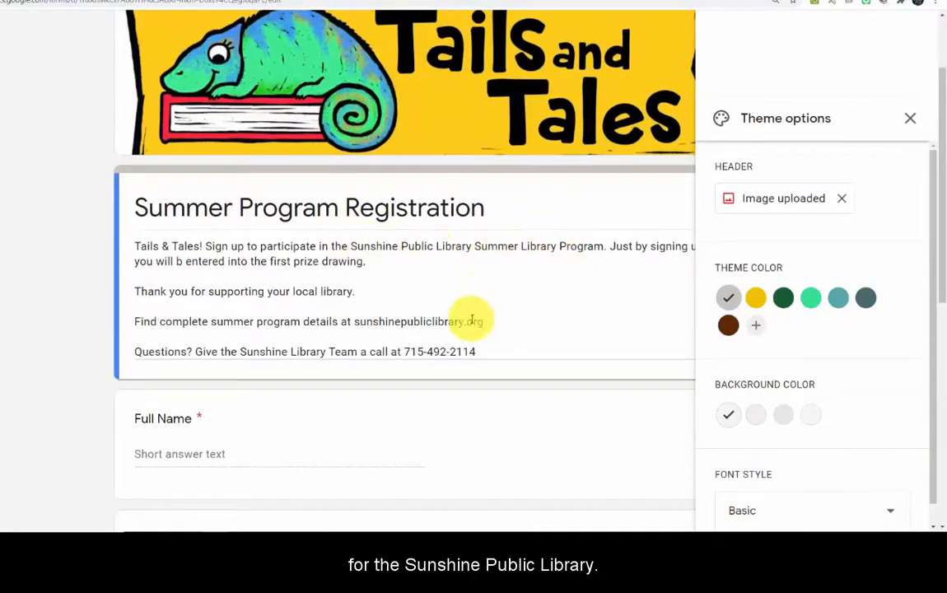
{"action": "scroll", "coordinate": [469, 317], "scroll_direction": "down", "scroll_amount": 3}
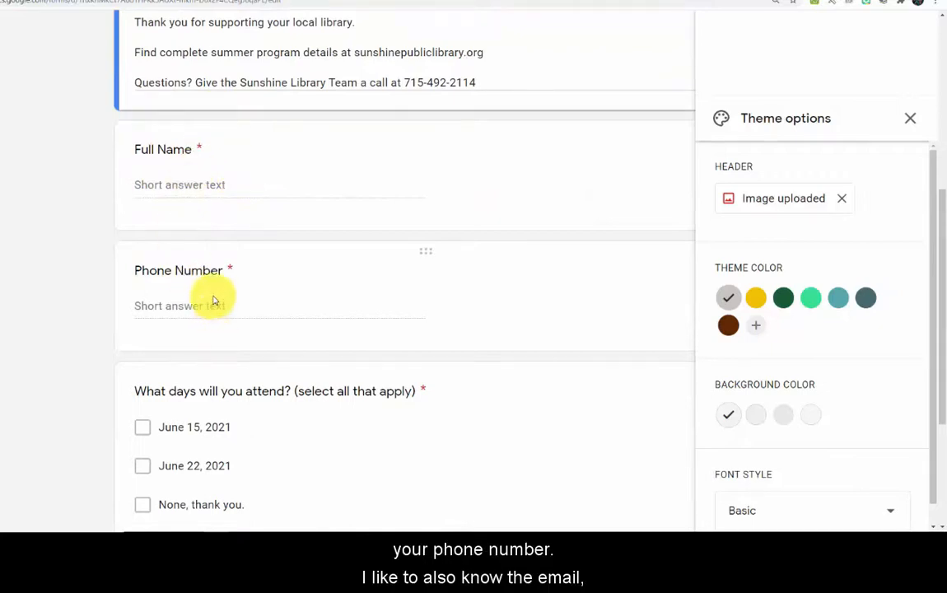
{"action": "left_click", "coordinate": [909, 117]}
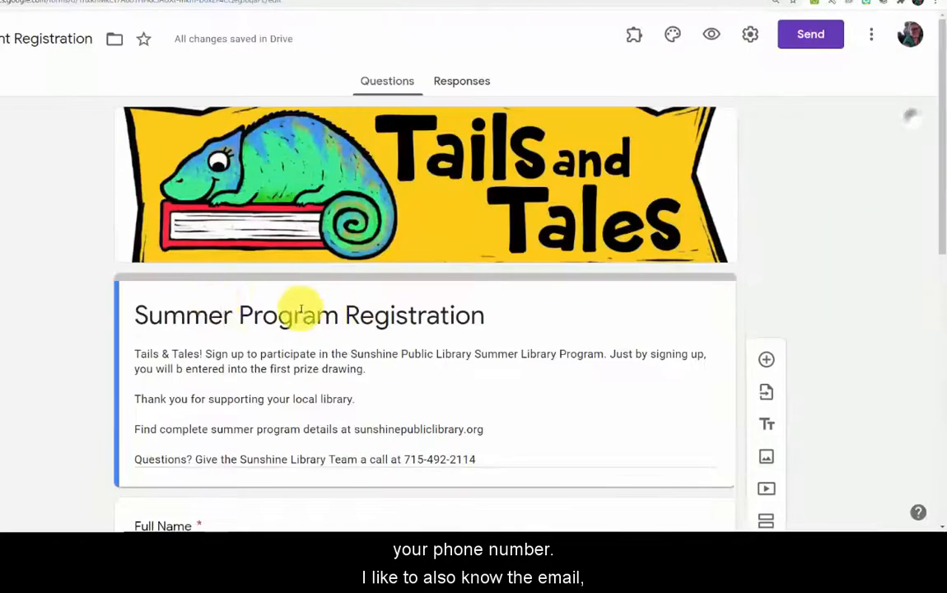
{"action": "scroll", "coordinate": [211, 347], "scroll_direction": "down", "scroll_amount": 4}
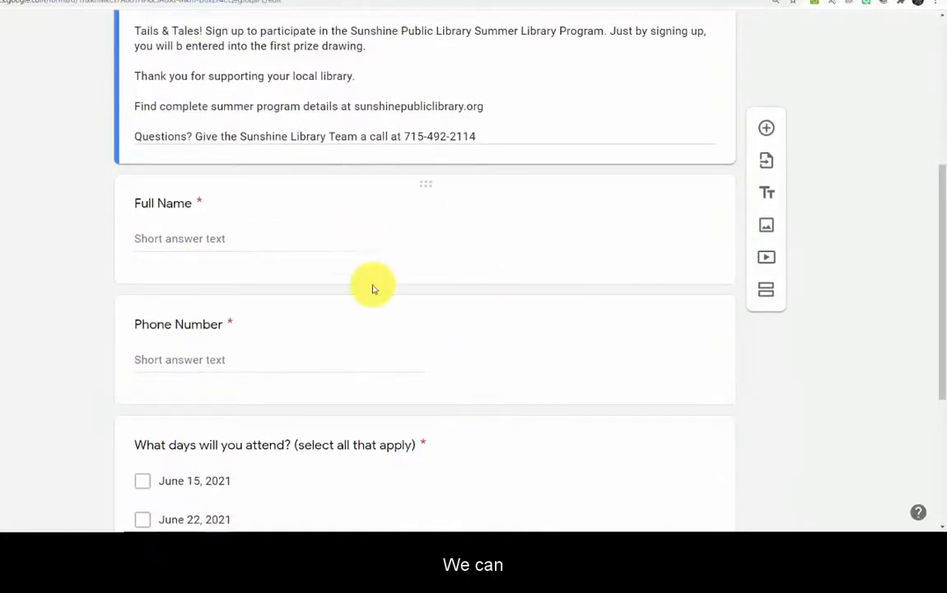
{"action": "left_click", "coordinate": [423, 306]}
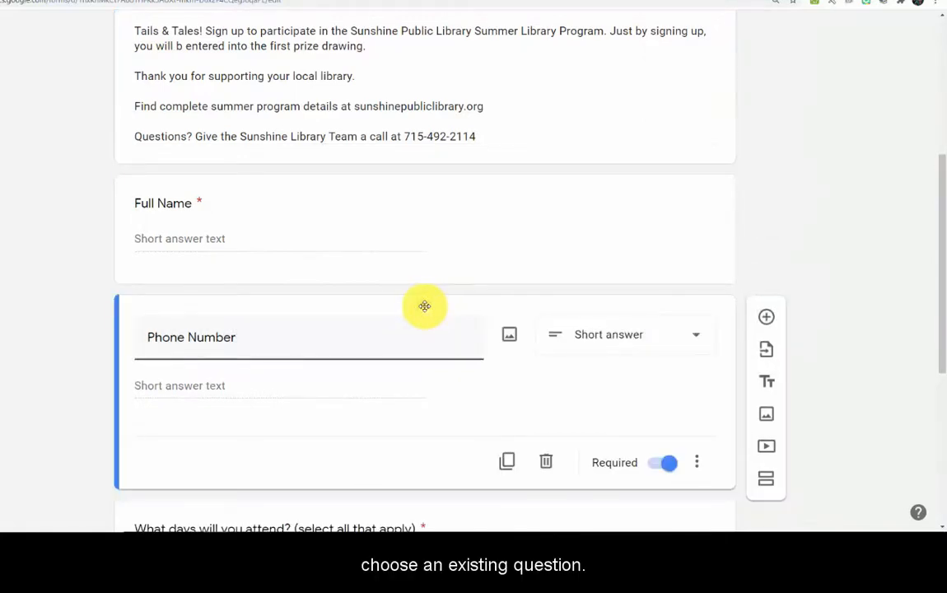
{"action": "left_click", "coordinate": [507, 463]}
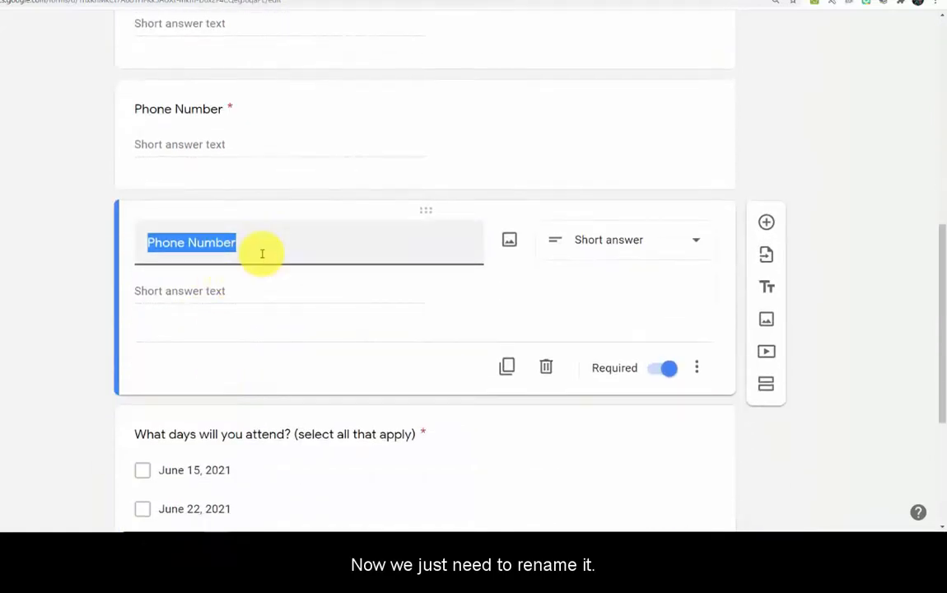
Retitle the copied question 'Email Address' and make it optional
{"action": "type", "text": "Email Address"}
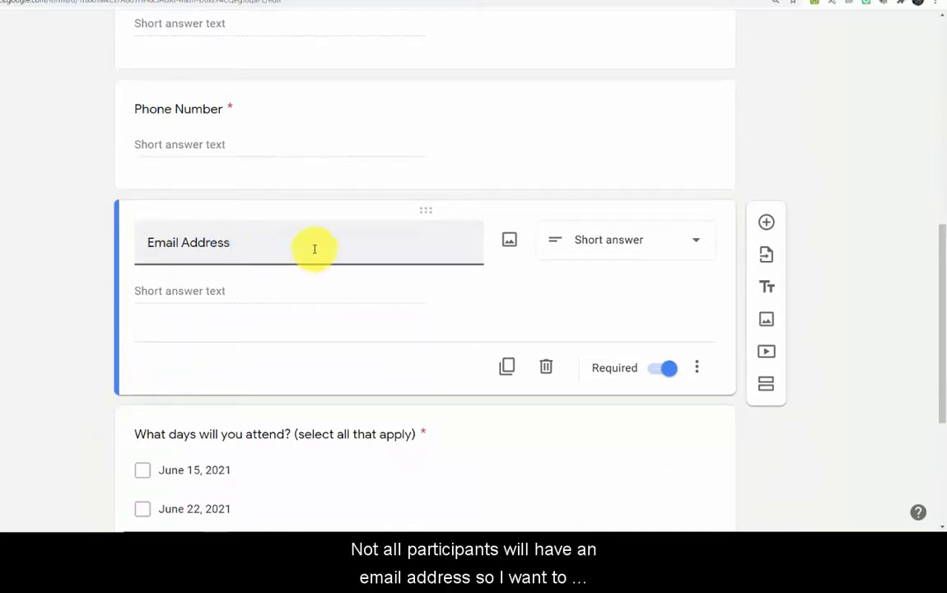
{"action": "left_click", "coordinate": [667, 368]}
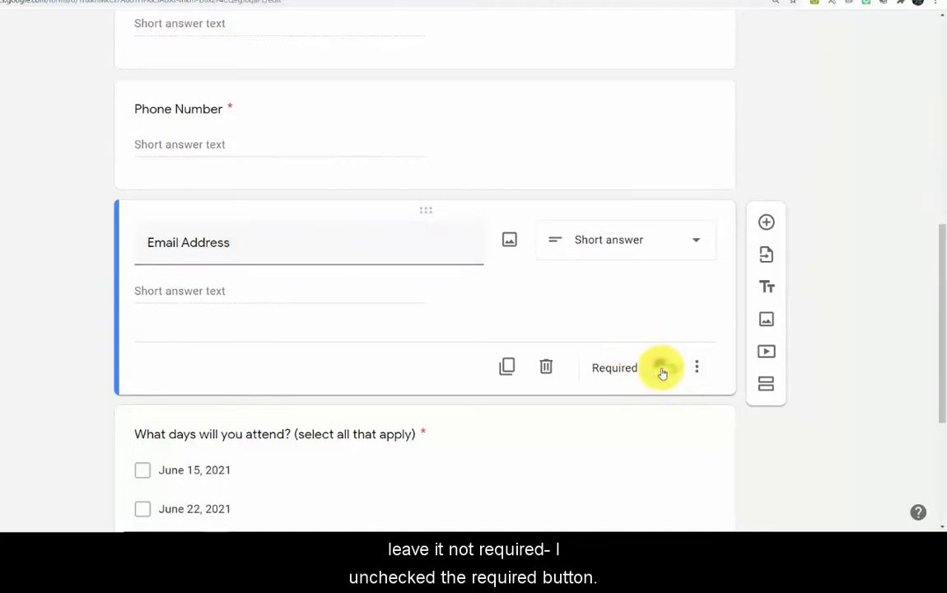
{"action": "scroll", "coordinate": [296, 346], "scroll_direction": "down", "scroll_amount": 3}
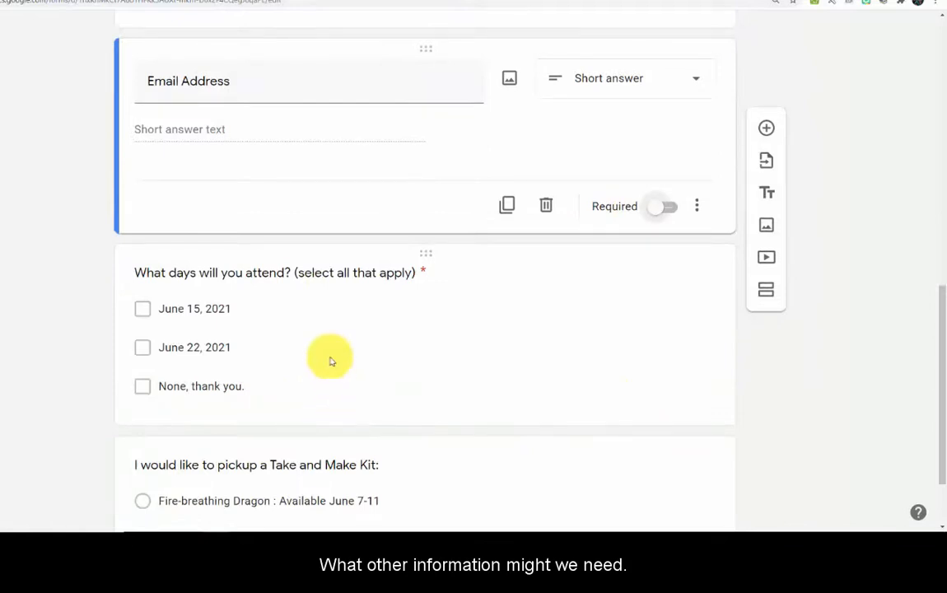
{"action": "left_click", "coordinate": [324, 272]}
Replace the age question's old title and relabel the 0-3 answer option as 'Babies'
{"action": "left_click", "coordinate": [288, 208]}
{"action": "left_click_drag", "start_coordinate": [402, 201], "coordinate": [179, 197]}
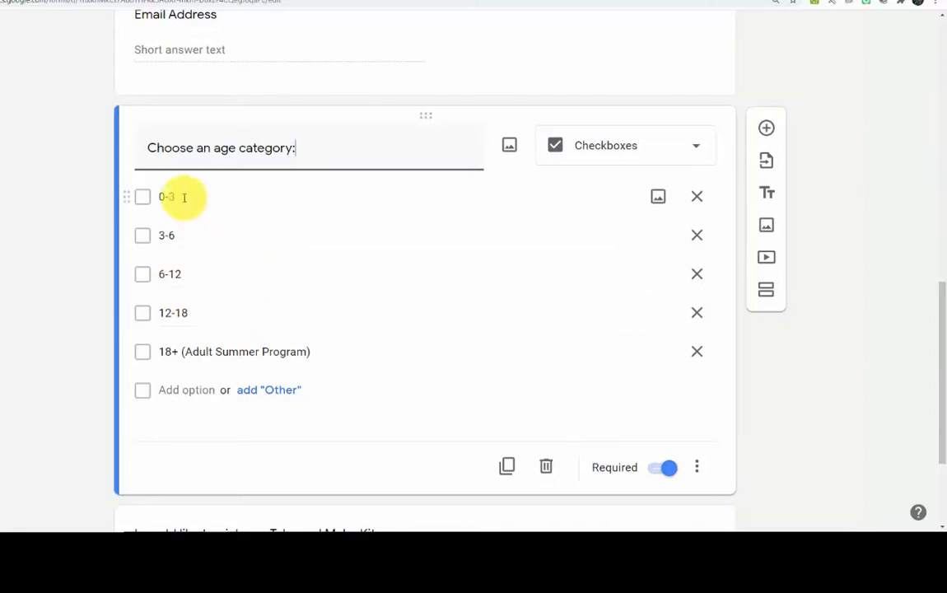
{"action": "left_click", "coordinate": [212, 196]}
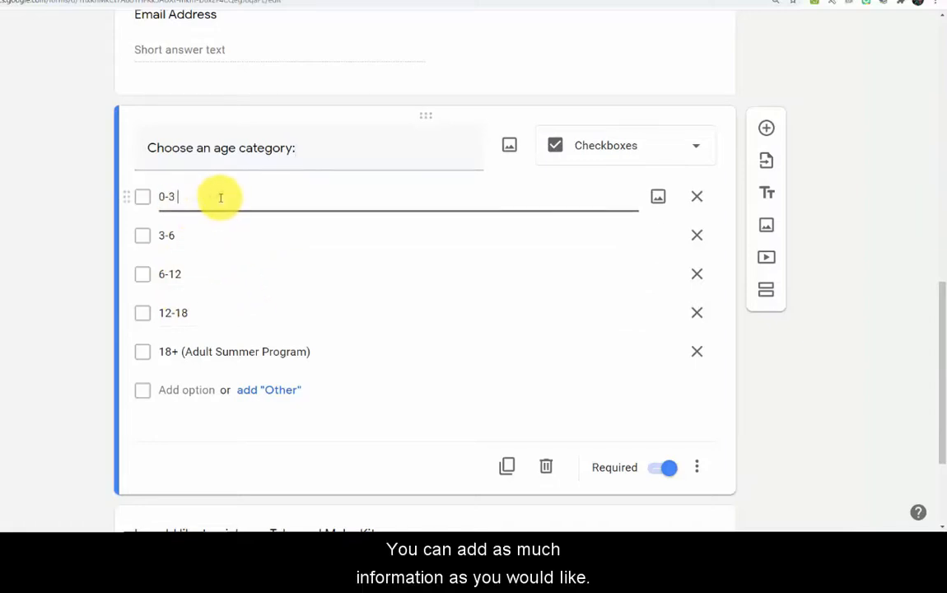
{"action": "type", "text": "Babie"}
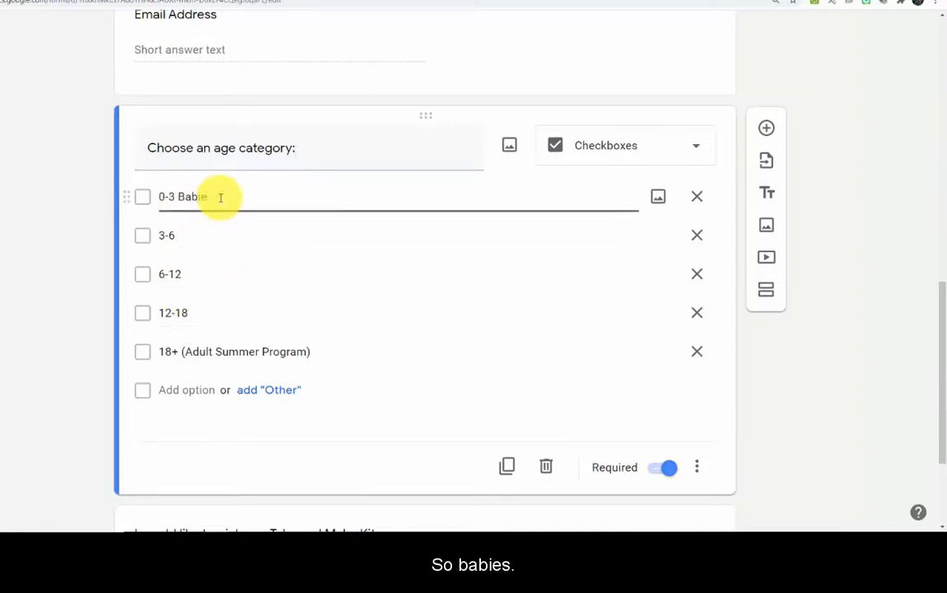
{"action": "type", "text": "s"}
{"action": "left_click", "coordinate": [224, 234]}
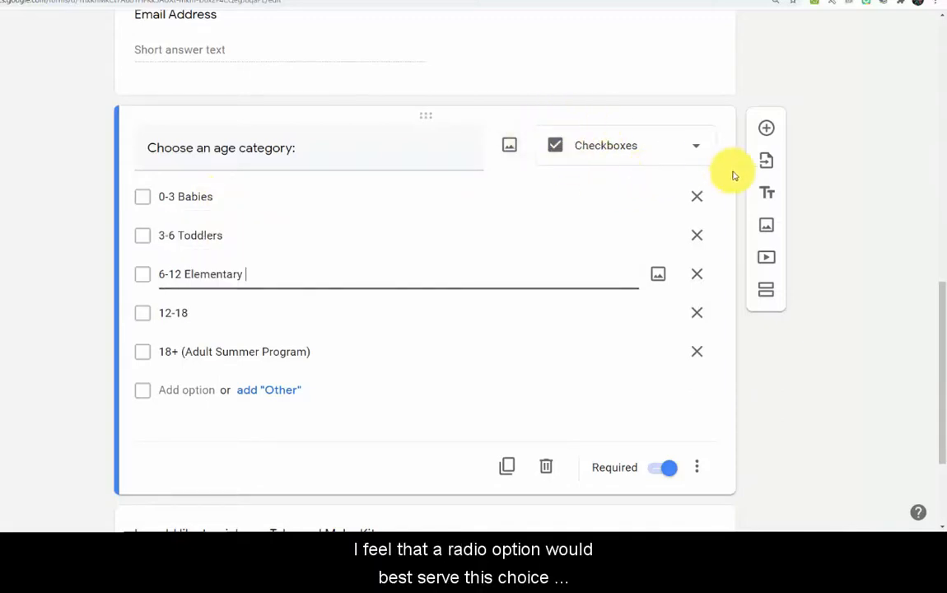
Switch the age-category question from Checkboxes to Multiple choice
{"action": "left_click", "coordinate": [689, 145]}
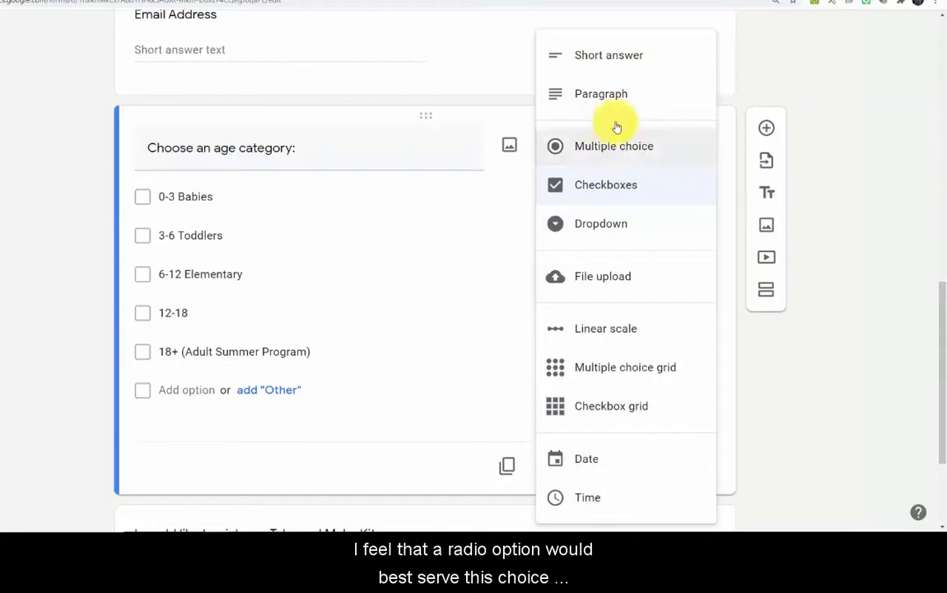
{"action": "left_click", "coordinate": [630, 154]}
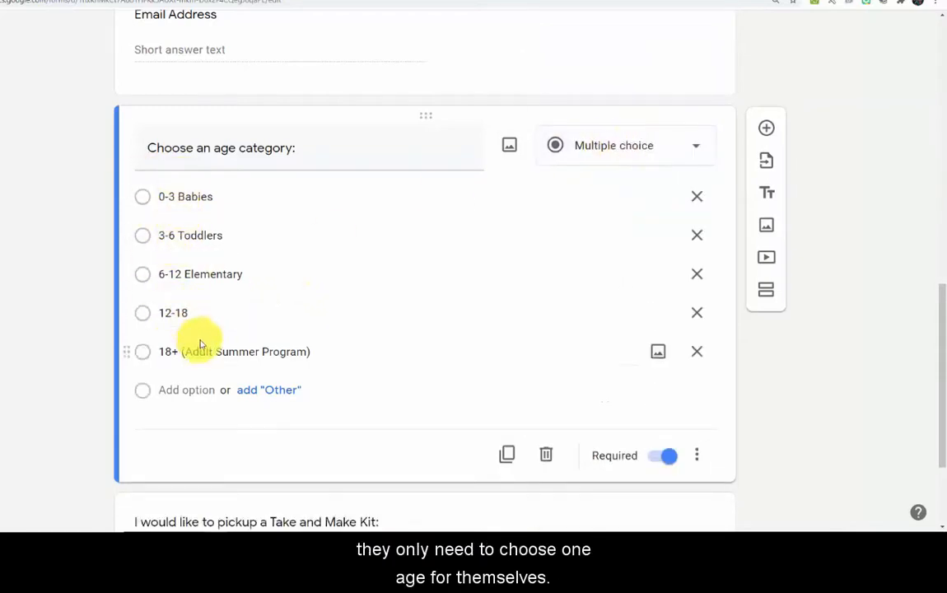
{"action": "scroll", "coordinate": [398, 362], "scroll_direction": "down", "scroll_amount": 3}
{"action": "left_click", "coordinate": [398, 371]}
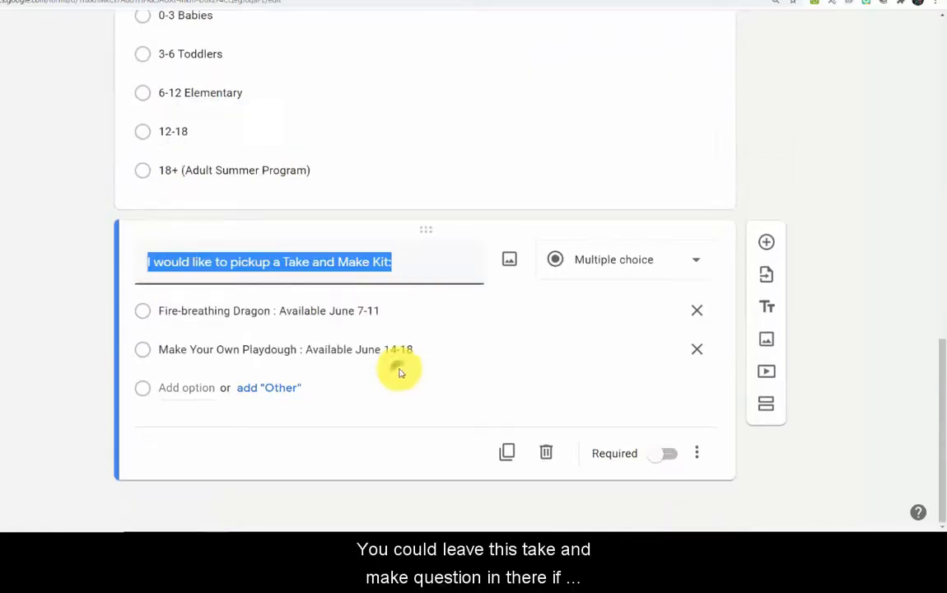
{"action": "left_click", "coordinate": [429, 193]}
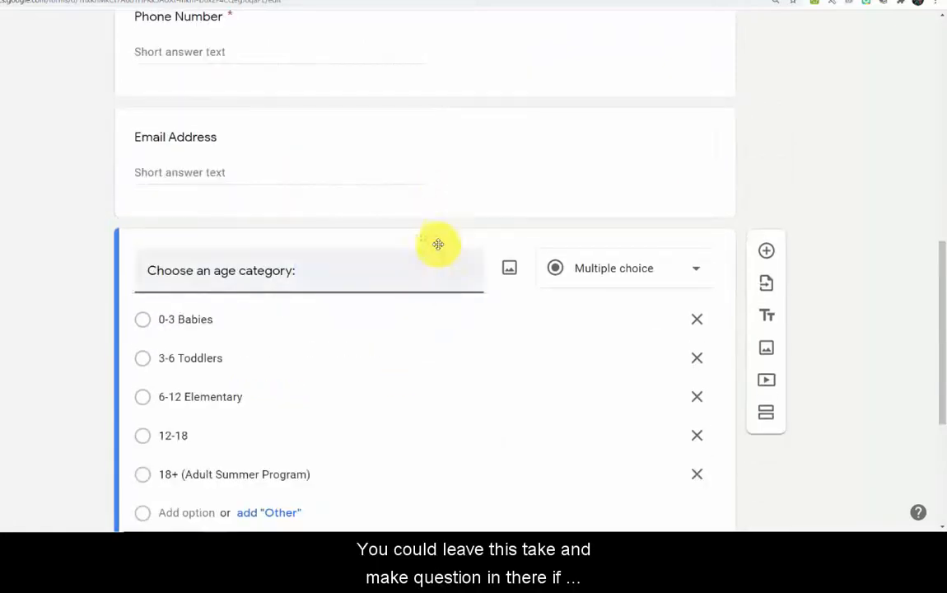
{"action": "scroll", "coordinate": [429, 374], "scroll_direction": "down", "scroll_amount": 3}
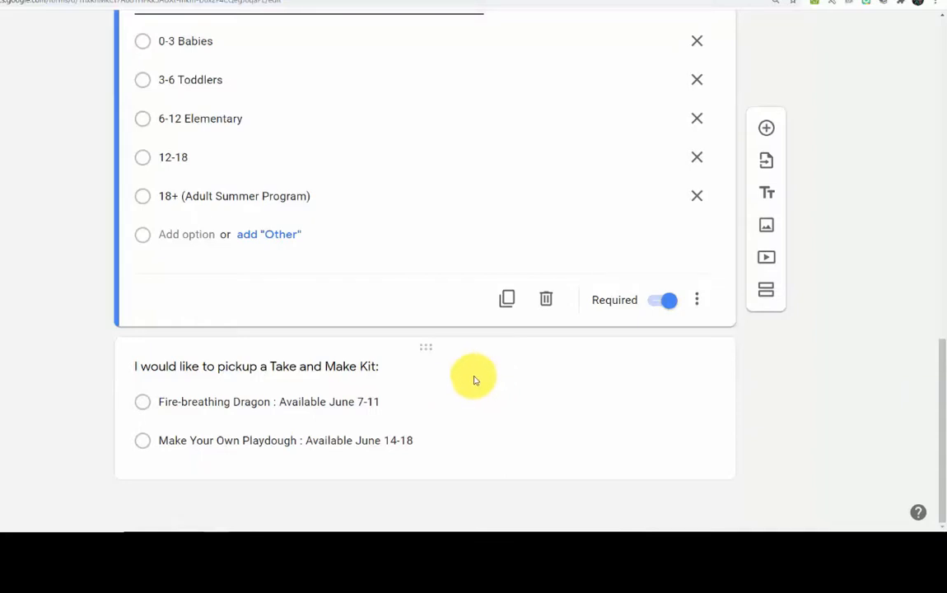
{"action": "scroll", "coordinate": [359, 382], "scroll_direction": "up", "scroll_amount": 15}
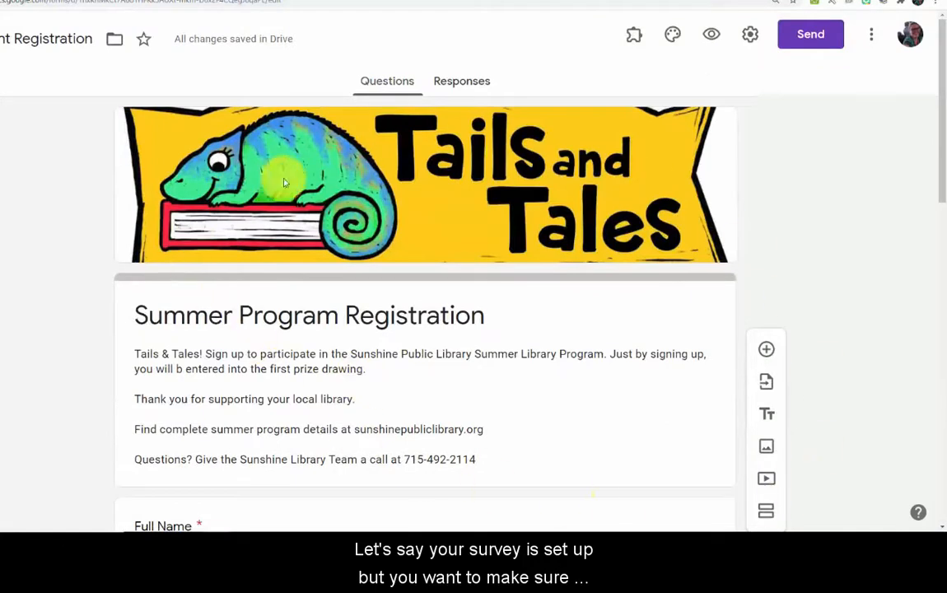
Preview the form, confirm the Responses tab is empty, and bring up the Send form dialog
{"action": "left_click", "coordinate": [712, 37]}
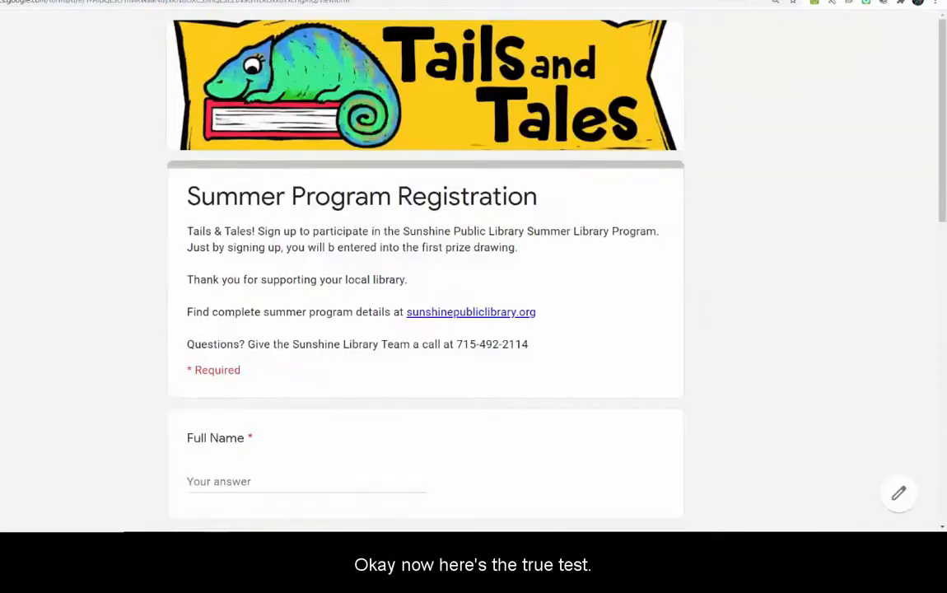
{"action": "left_click", "coordinate": [290, 0]}
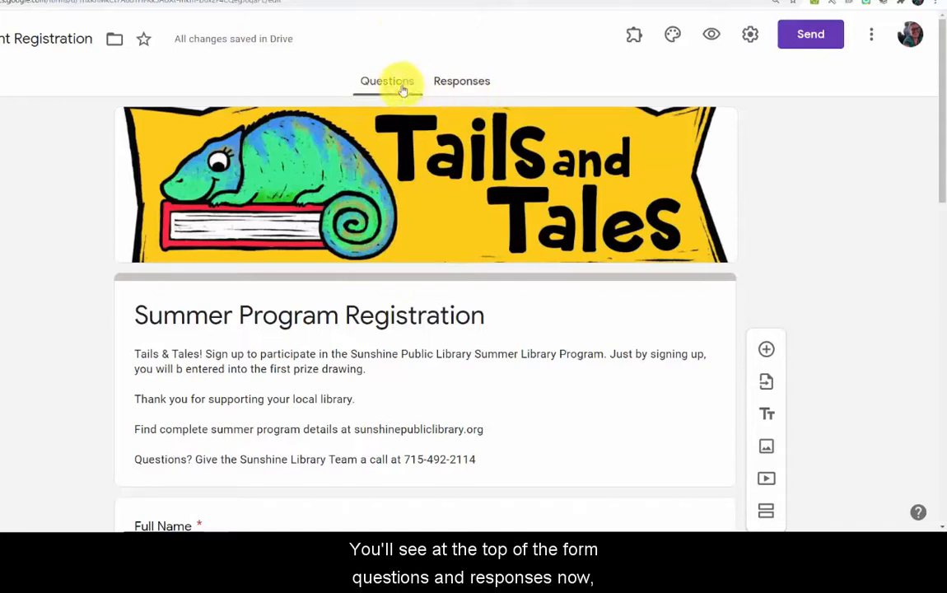
{"action": "left_click", "coordinate": [449, 82]}
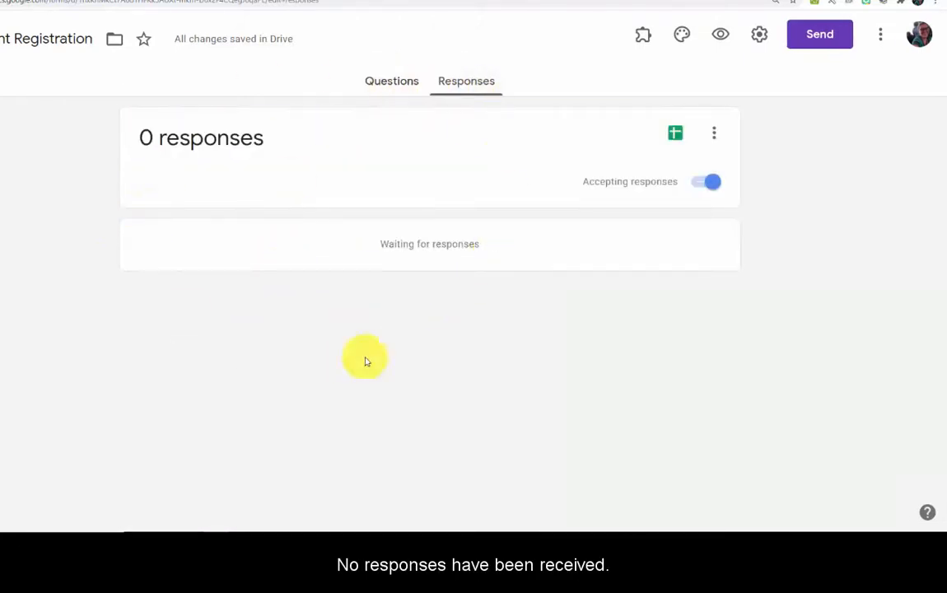
{"action": "left_click", "coordinate": [407, 89]}
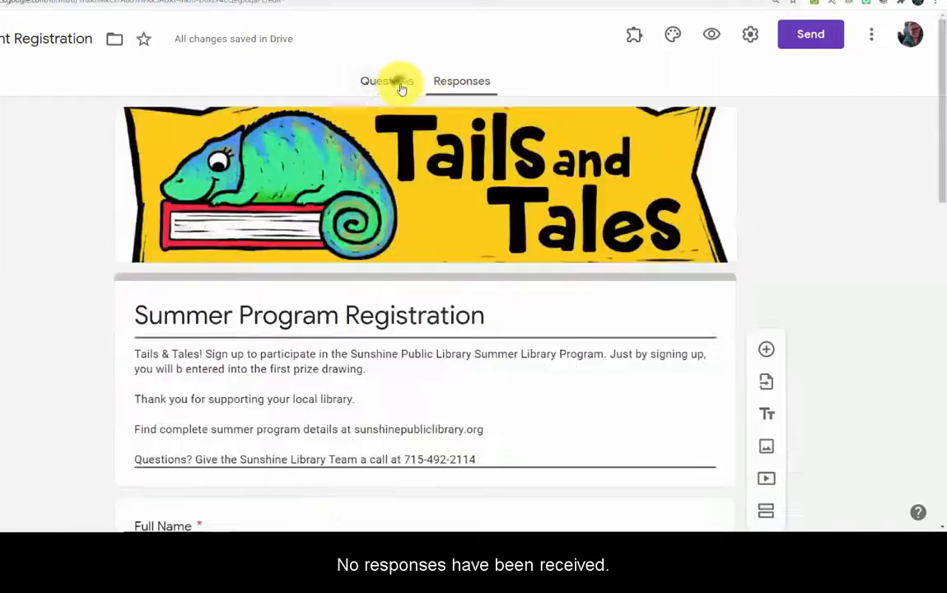
{"action": "left_click", "coordinate": [811, 39]}
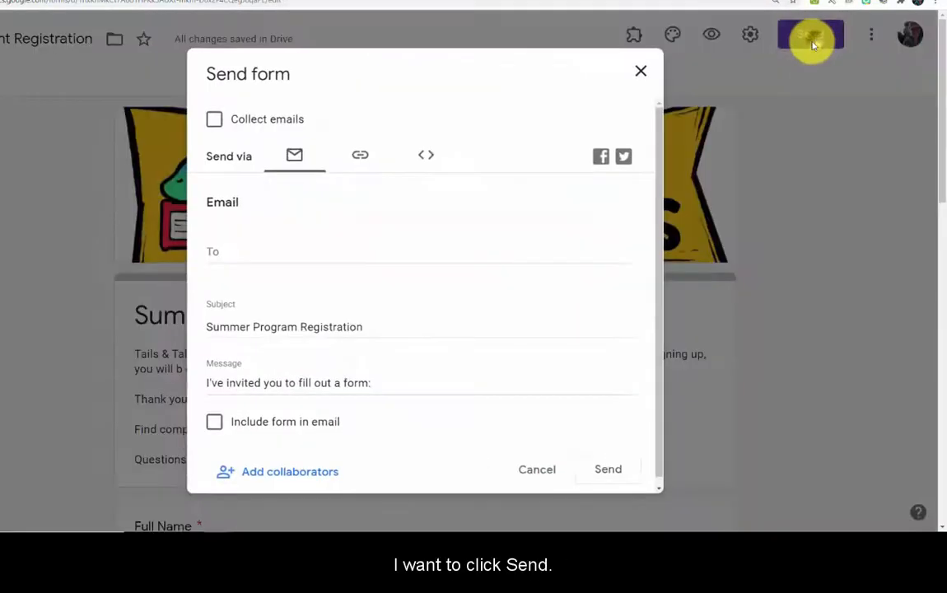
Copy the form's shareable link and load the live form in a new browser tab
{"action": "left_click", "coordinate": [360, 155]}
{"action": "key", "text": "ctrl+c"}
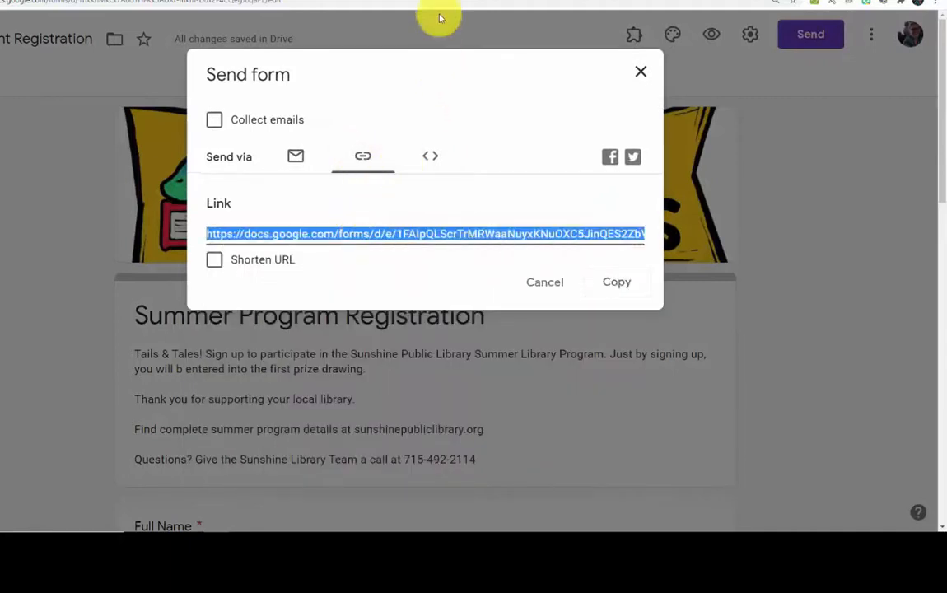
{"action": "left_click", "coordinate": [445, 0]}
{"action": "key", "text": "ctrl+v"}
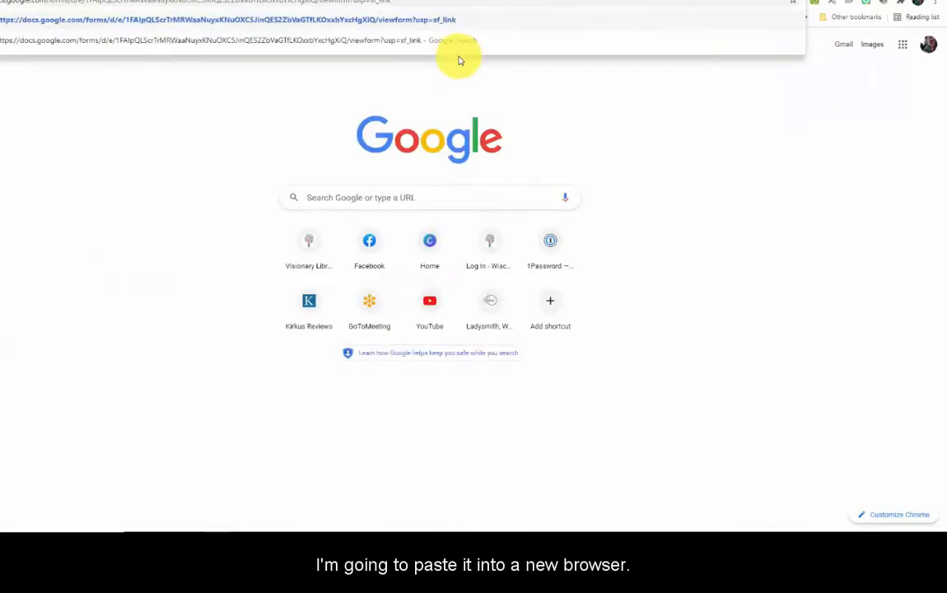
{"action": "key", "text": "Return"}
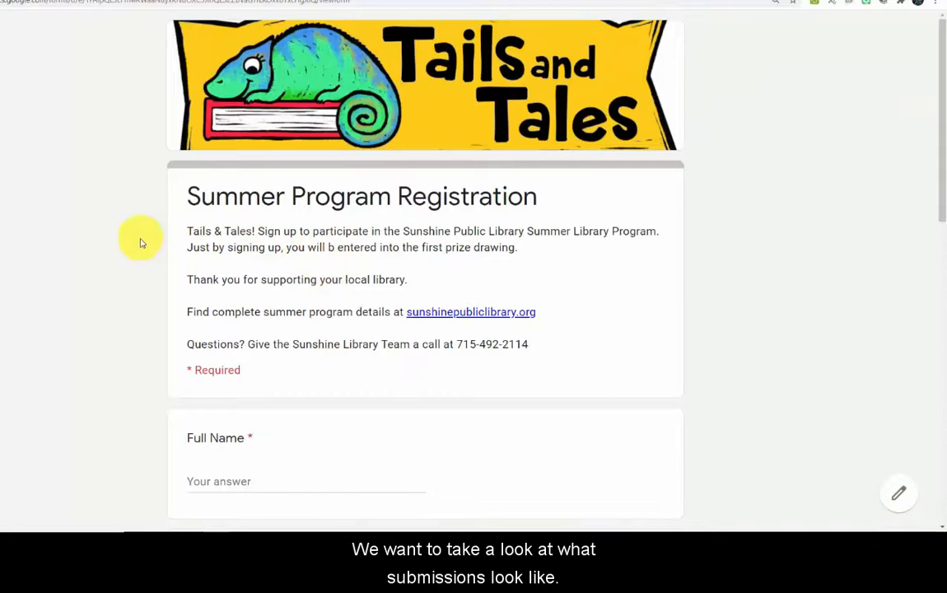
Fill in the respondent's full name and phone number on the live form
{"action": "scroll", "coordinate": [142, 242], "scroll_direction": "down", "scroll_amount": 3}
{"action": "left_click", "coordinate": [270, 209]}
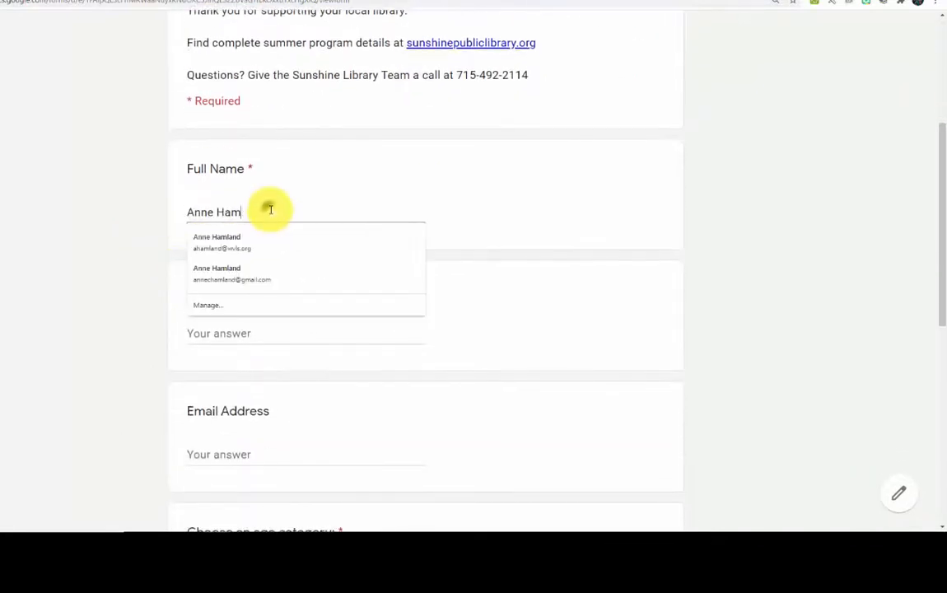
{"action": "left_click", "coordinate": [258, 333]}
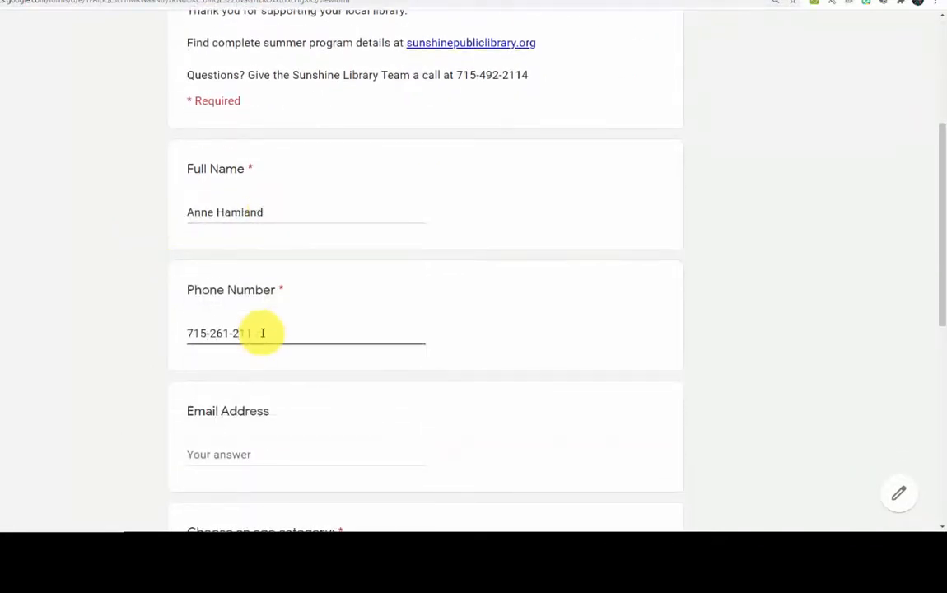
Choose 18+ (Adult Summer Program) and the Fire-breathing Dragon kit, then submit the registration
{"action": "scroll", "coordinate": [260, 313], "scroll_direction": "down", "scroll_amount": 2}
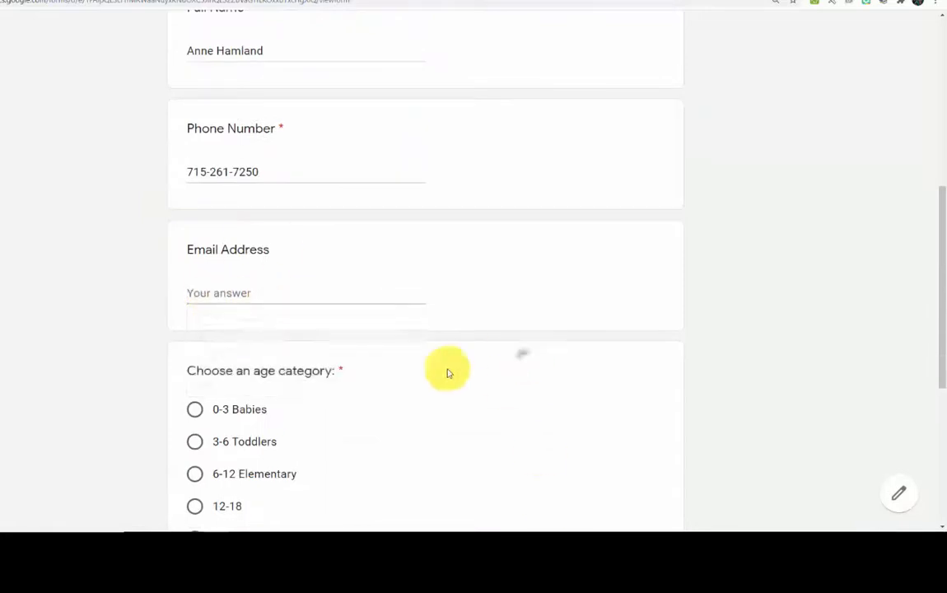
{"action": "scroll", "coordinate": [446, 372], "scroll_direction": "down", "scroll_amount": 2}
{"action": "left_click", "coordinate": [195, 380]}
{"action": "scroll", "coordinate": [342, 404], "scroll_direction": "down", "scroll_amount": 2}
{"action": "left_click", "coordinate": [194, 384]}
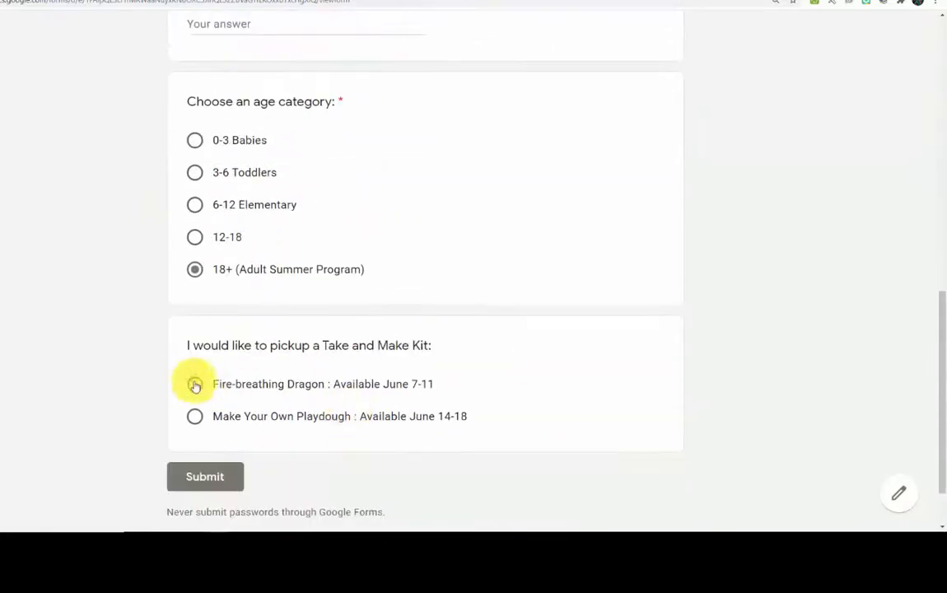
{"action": "scroll", "coordinate": [296, 327], "scroll_direction": "down", "scroll_amount": 2}
{"action": "left_click", "coordinate": [205, 401]}
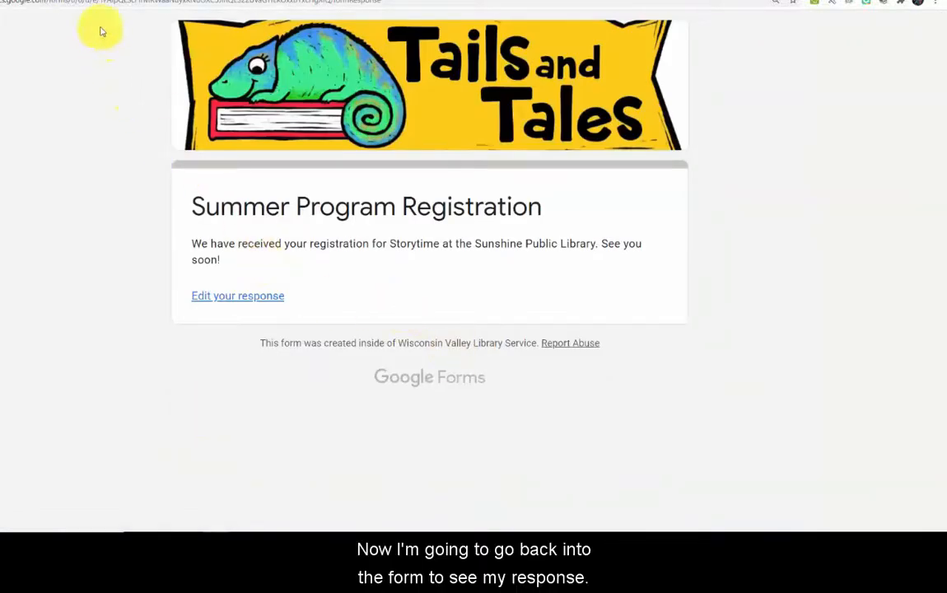
{"action": "left_click", "coordinate": [102, 1]}
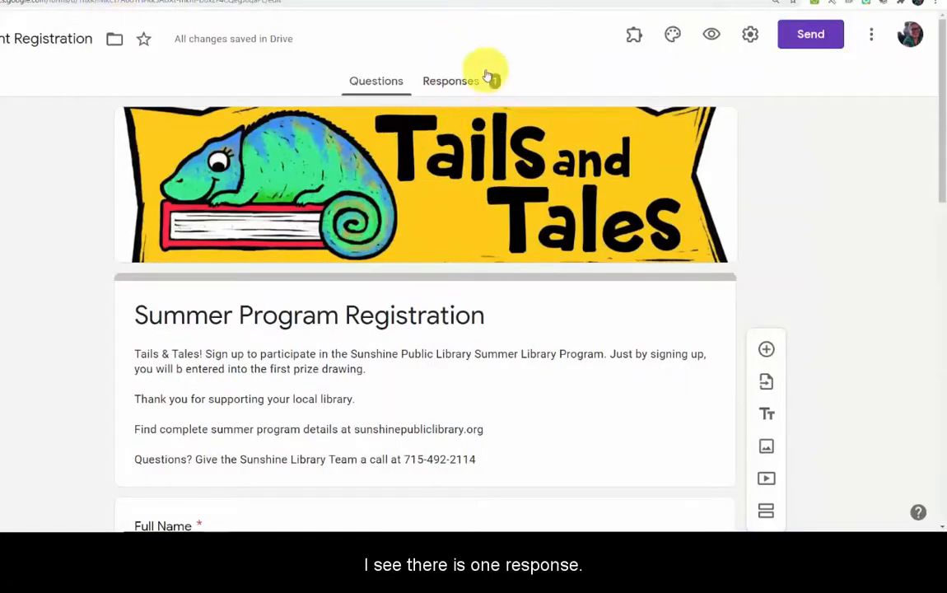
From the Responses tab, create a new linked spreadsheet for the form's responses
{"action": "left_click", "coordinate": [455, 87]}
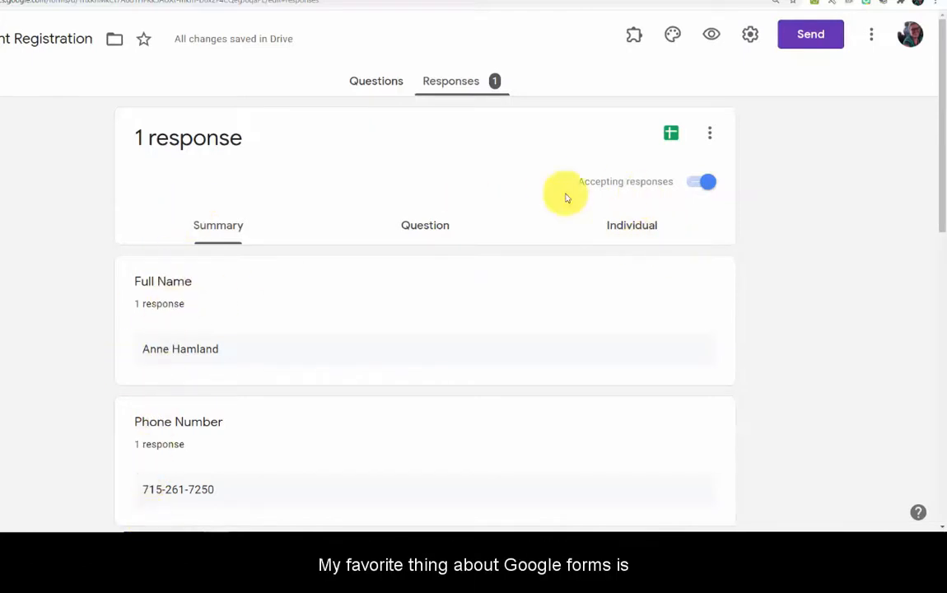
{"action": "left_click", "coordinate": [671, 134]}
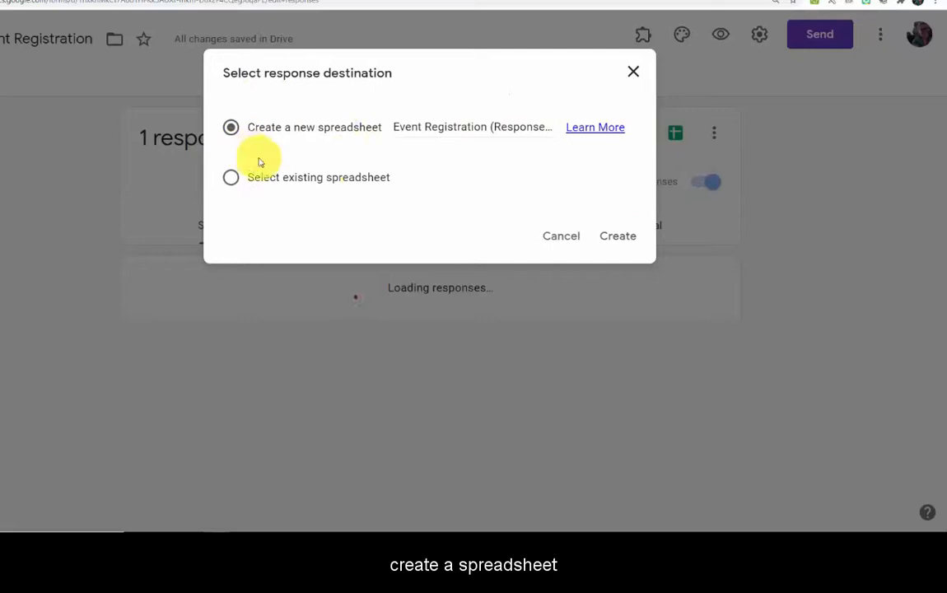
{"action": "left_click", "coordinate": [619, 236]}
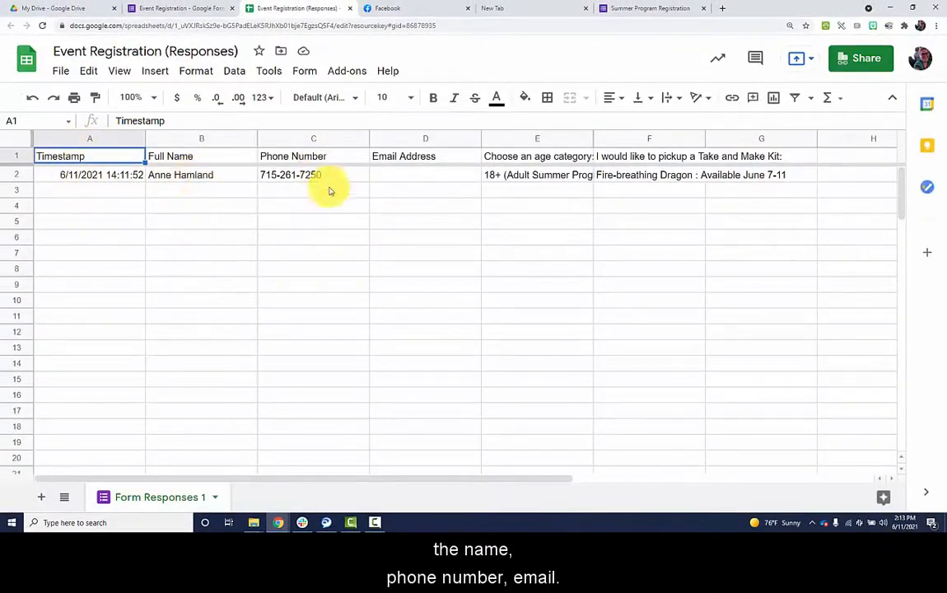
Inspect the age-category and kit columns E and F of Form Responses 1
{"action": "left_click_drag", "start_coordinate": [589, 138], "coordinate": [607, 142]}
{"action": "left_click", "coordinate": [597, 257]}
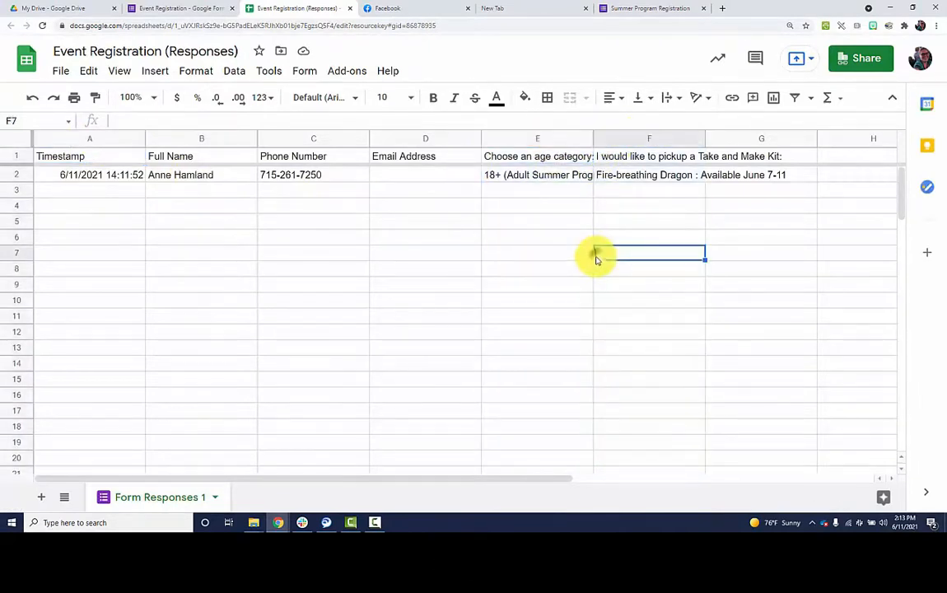
{"action": "left_click", "coordinate": [512, 136]}
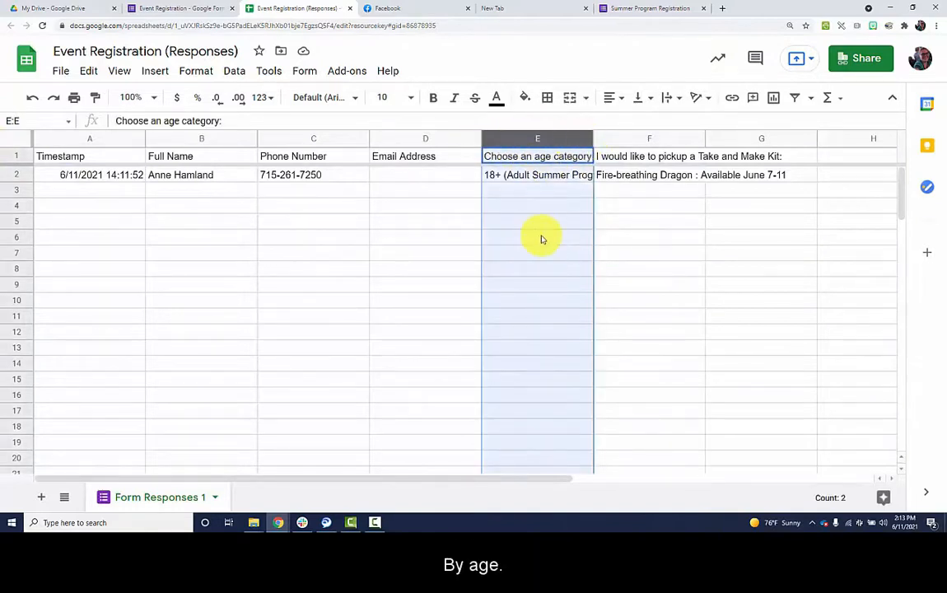
{"action": "left_click", "coordinate": [536, 206]}
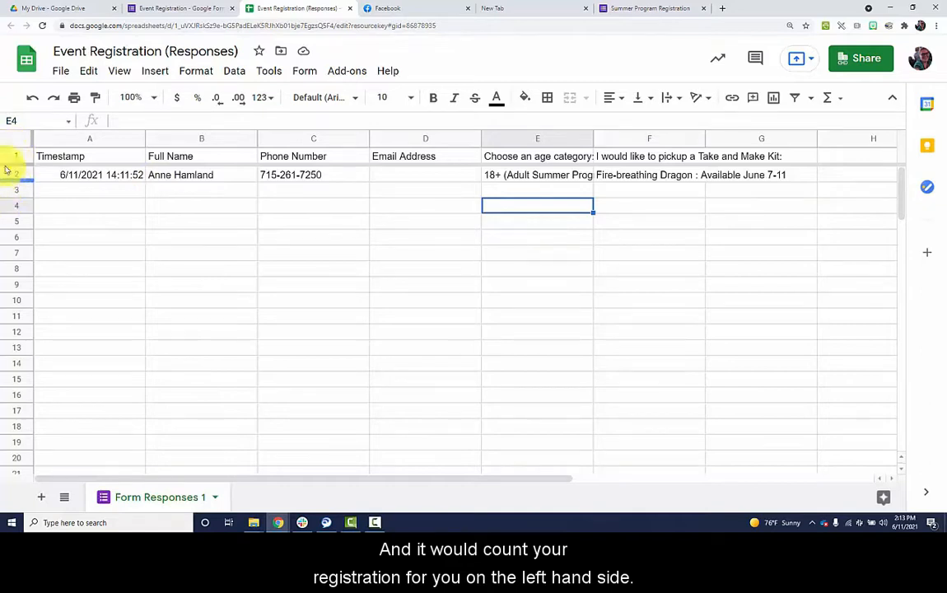
Give anyone with the link view access to the spreadsheet and copy its link
{"action": "left_click", "coordinate": [869, 61]}
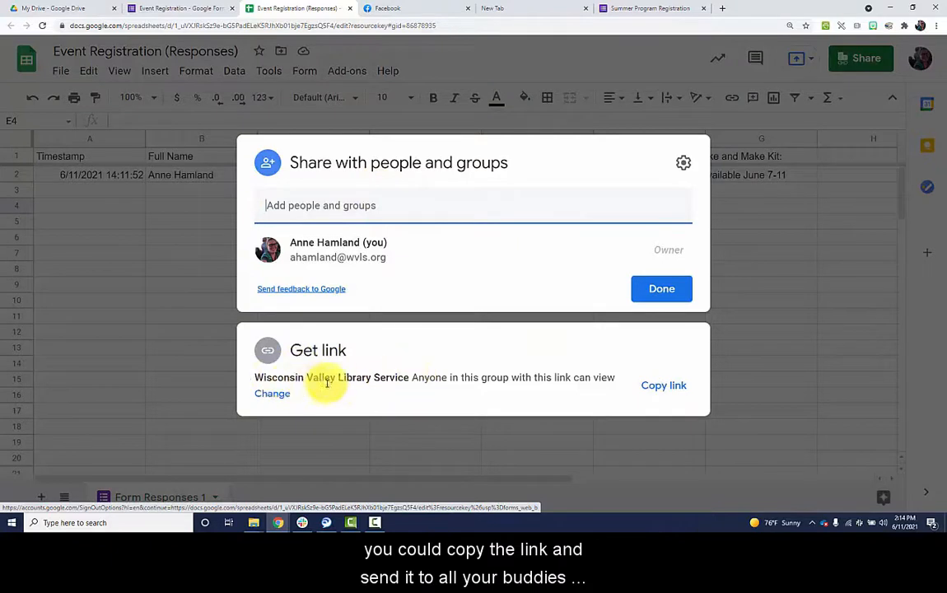
{"action": "left_click", "coordinate": [274, 395]}
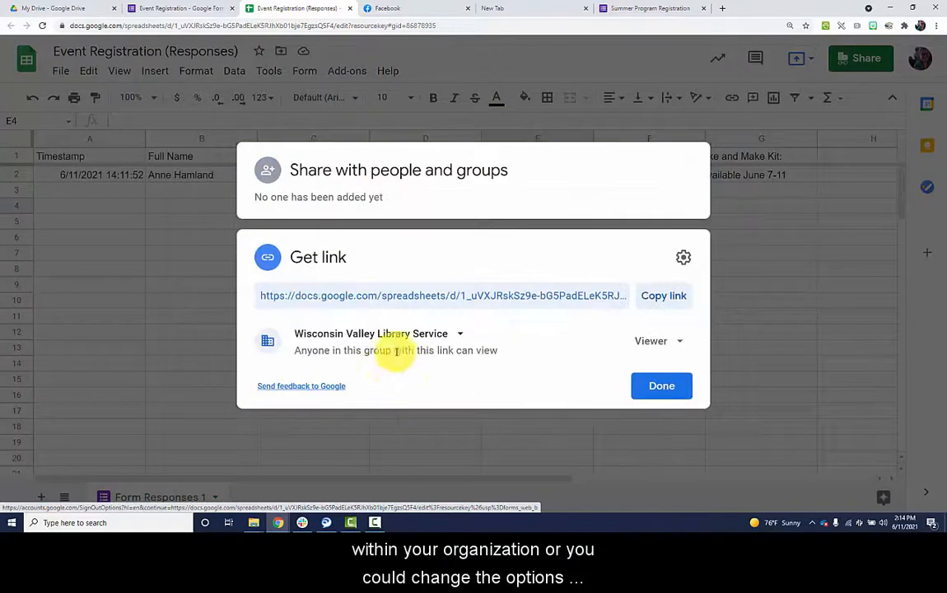
{"action": "left_click", "coordinate": [454, 333]}
{"action": "left_click", "coordinate": [363, 462]}
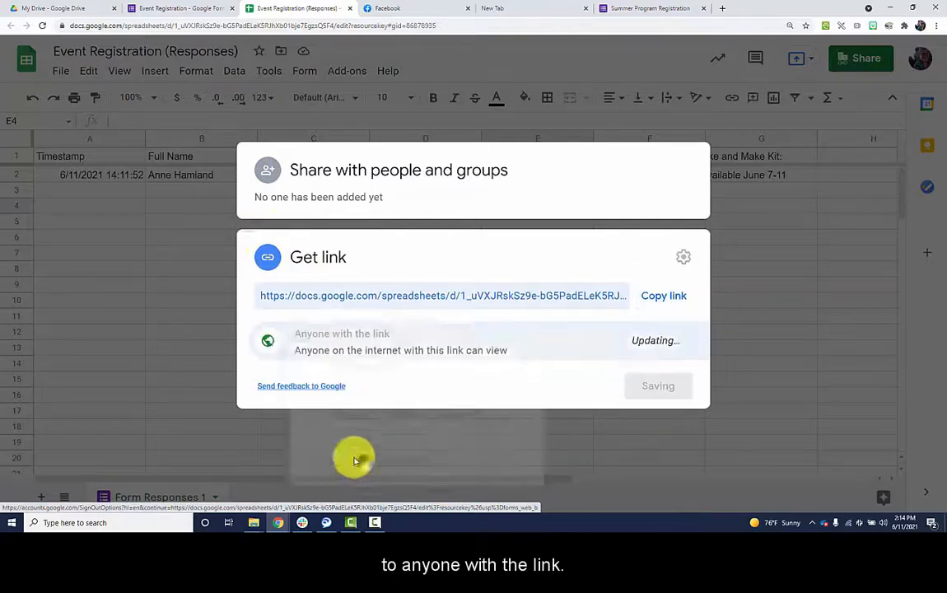
{"action": "left_click", "coordinate": [656, 294]}
{"action": "left_click", "coordinate": [668, 389]}
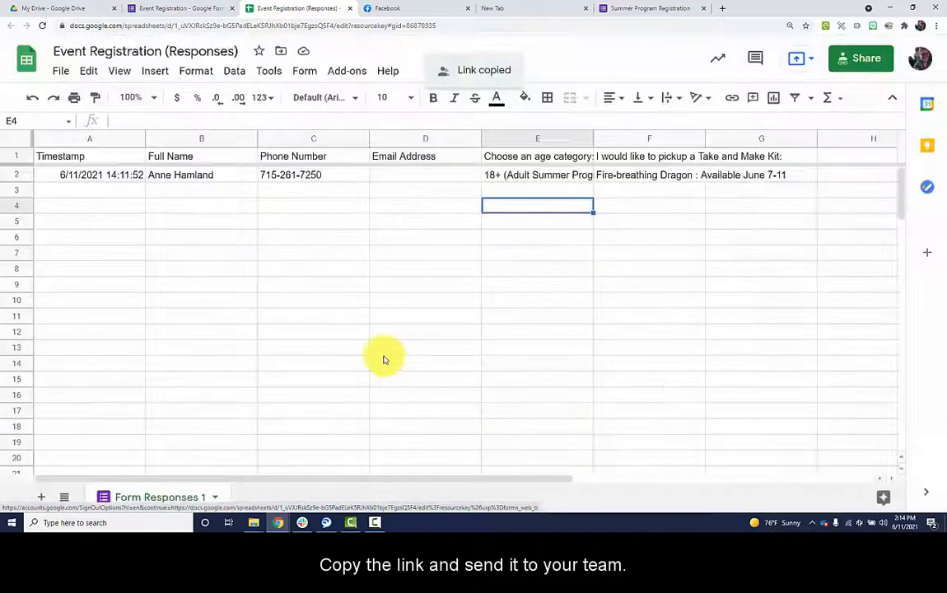